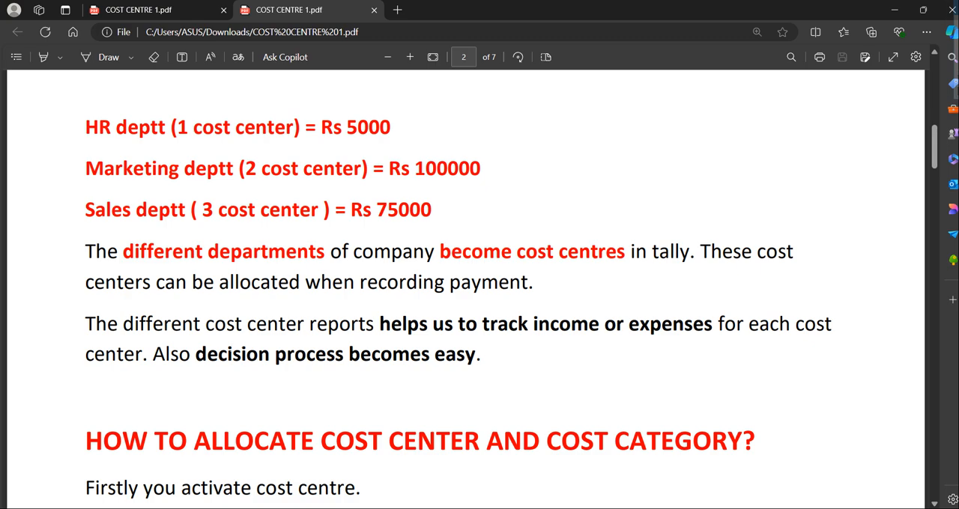
- Read the PDF notes on activating cost centres and cost categories before allocating them
scroll(85, 259, "down", 3)
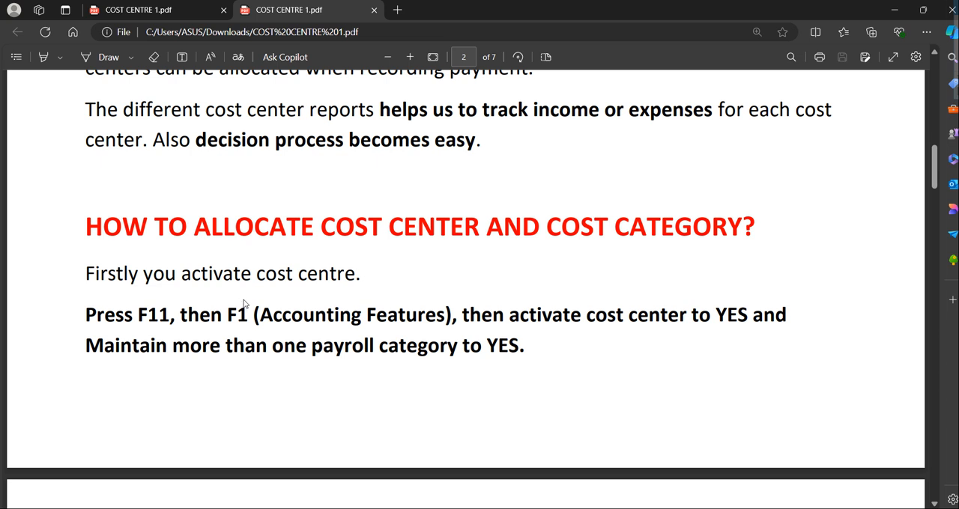
scroll(243, 303, "down", 2)
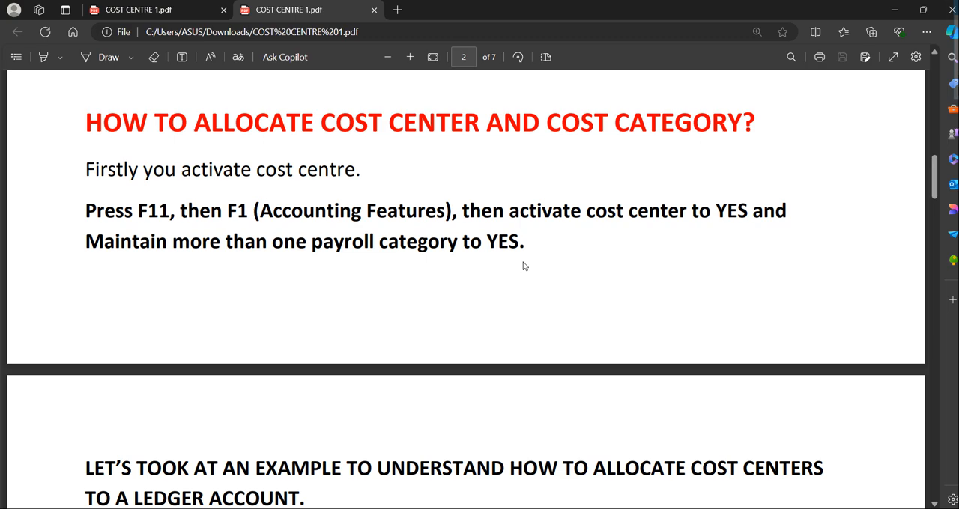
scroll(524, 266, "down", 2)
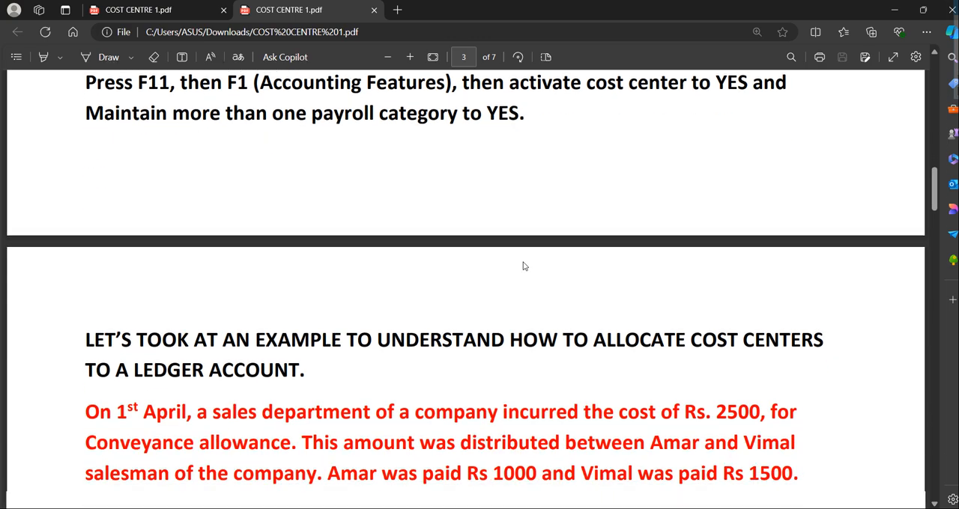
scroll(524, 266, "up", 2)
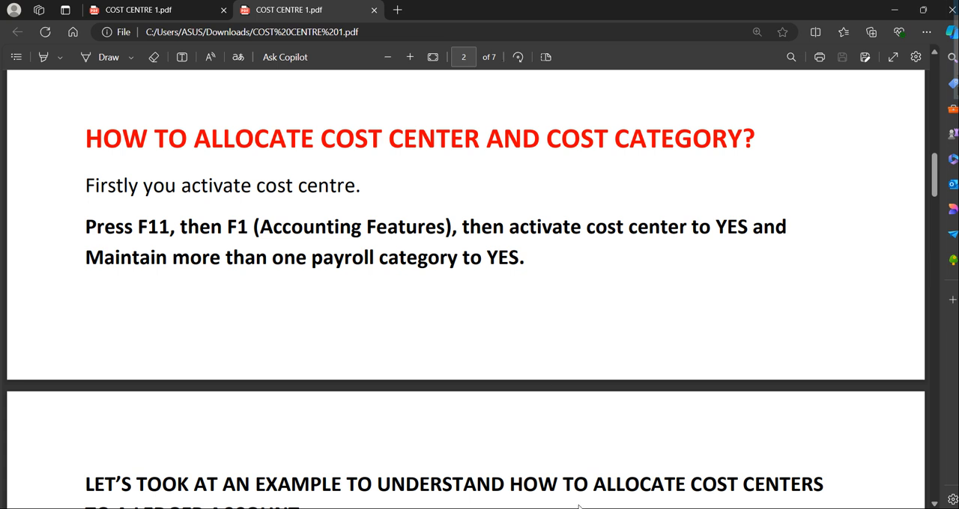
mouse_move(591, 508)
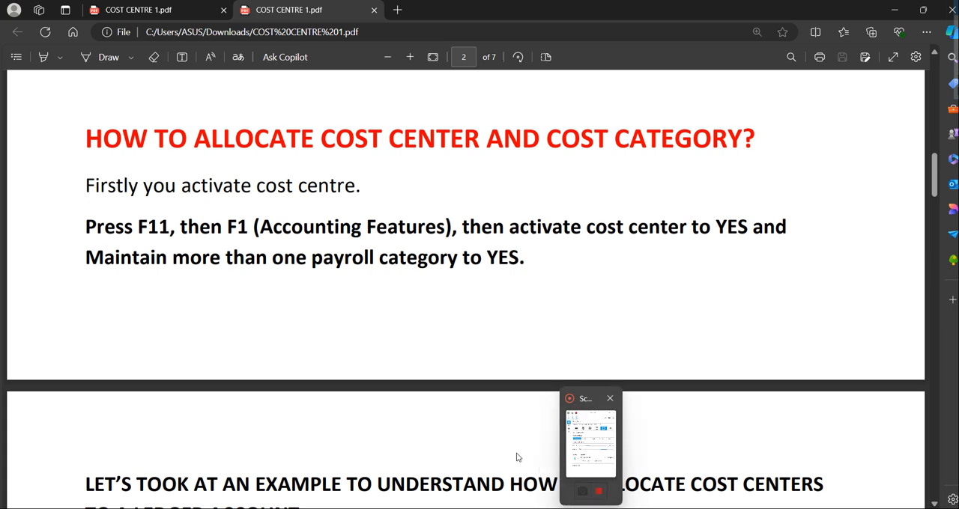
key("shift")
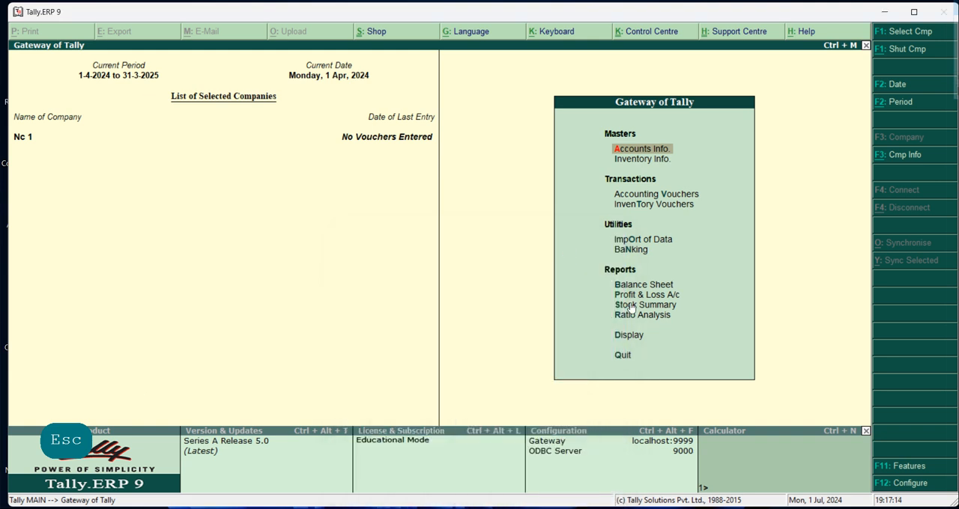
- In Tally.ERP 9, set Maintain cost centres to Yes in the company's accounting features
key("F11")
key("F1")
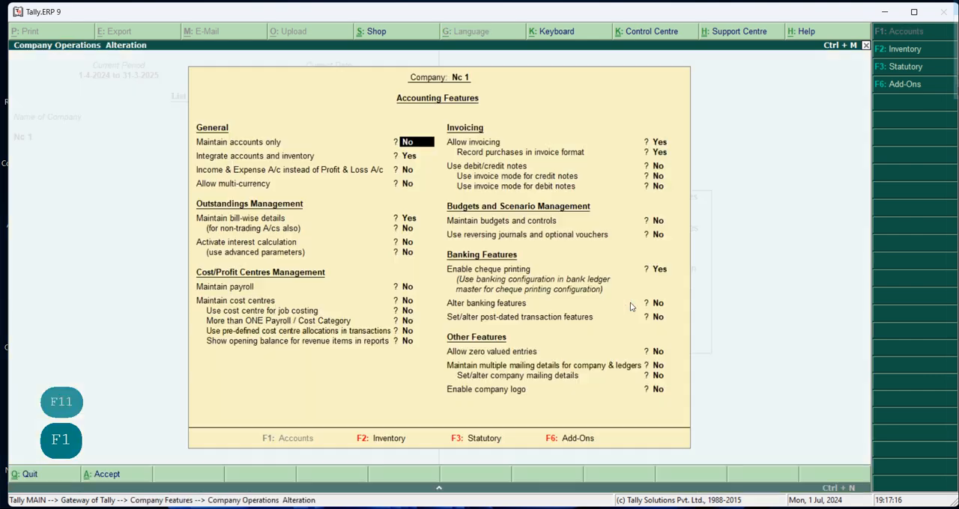
key("Return")
key("Return")
key("Return")
key("Return")
key("Return")
key("Return")
key("Return")
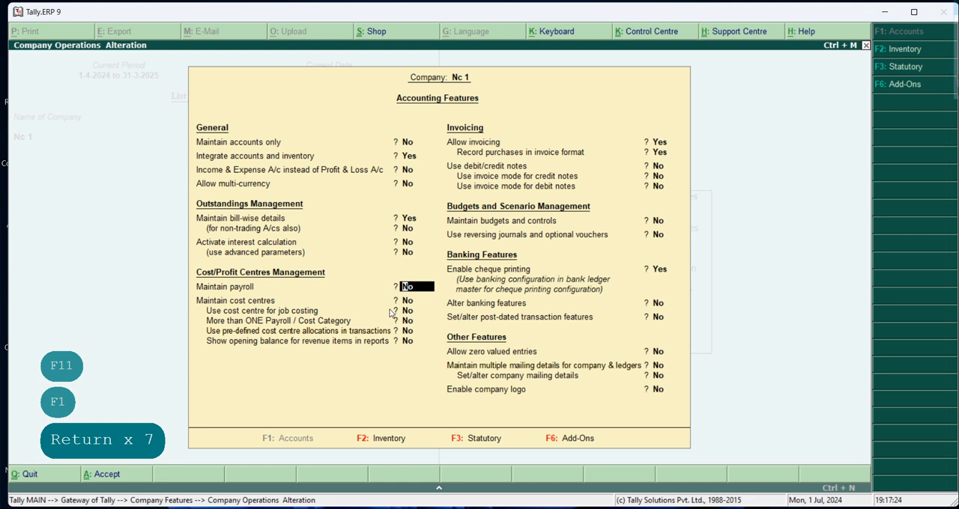
key("Return")
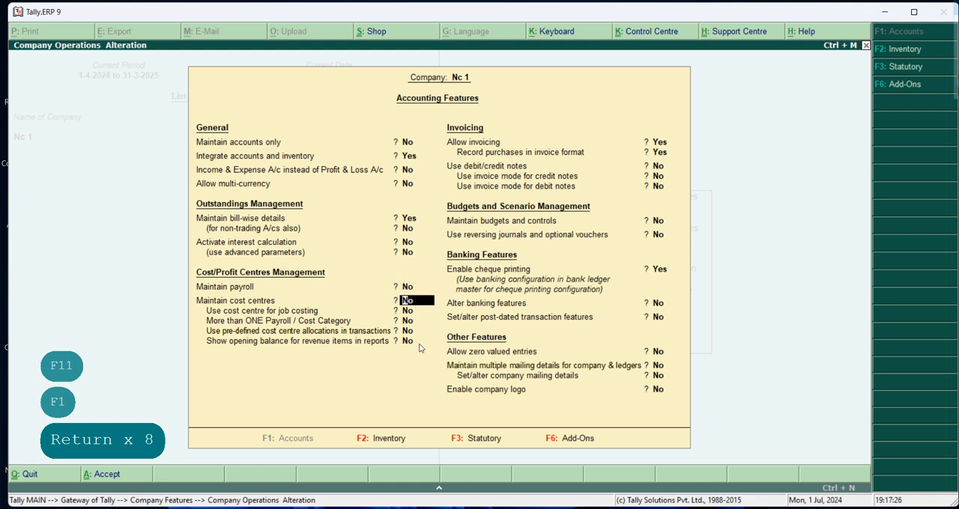
type("yes")
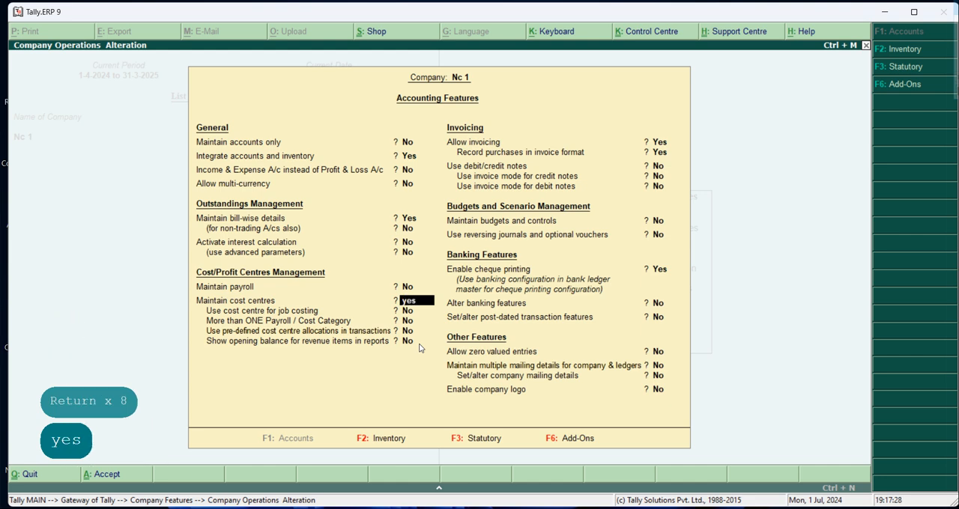
key("Return")
key("Return")
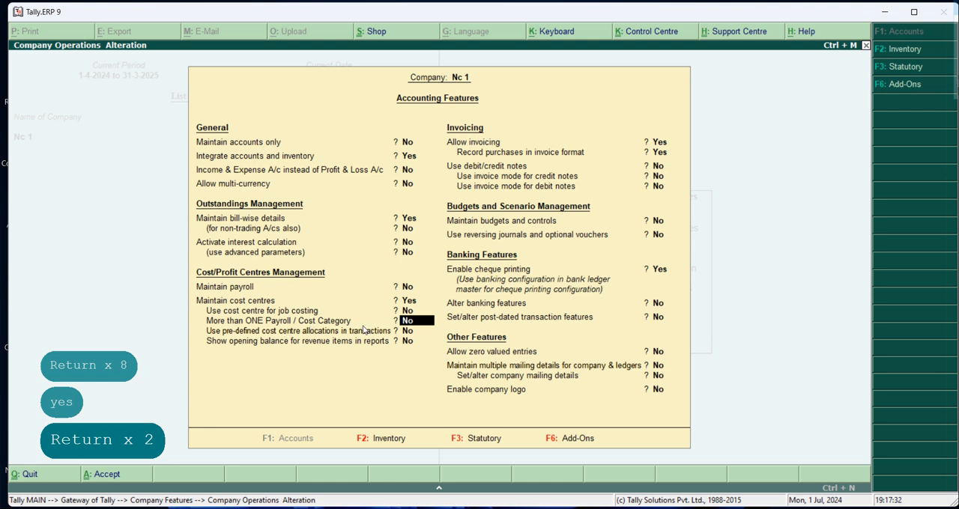
- Set More than ONE Payroll / Cost Category to Yes, save the accounting features and return to the Gateway of Tally
type("yes")
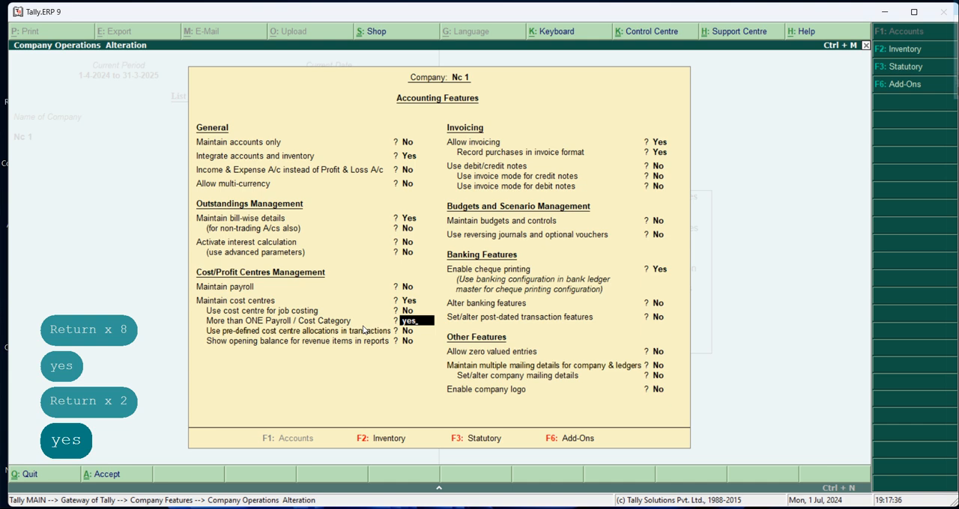
key("ctrl+a")
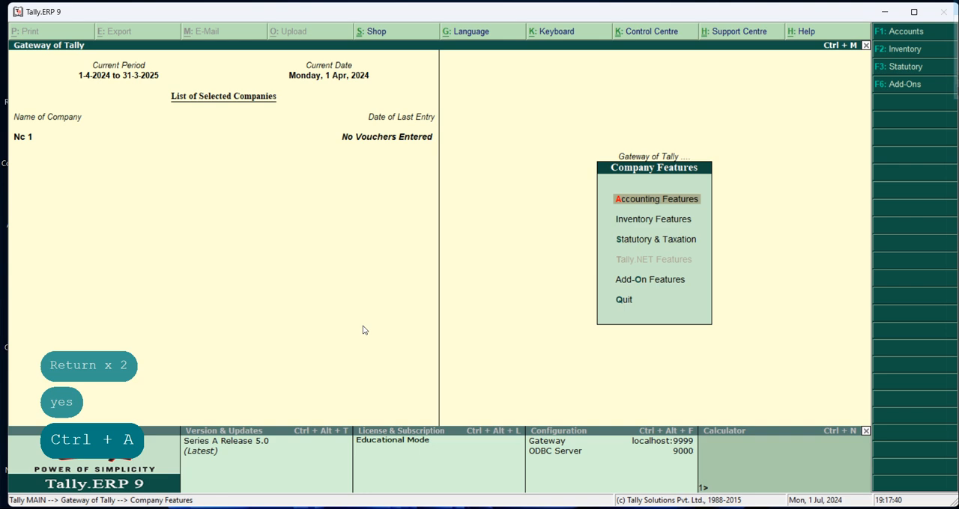
key("Escape")
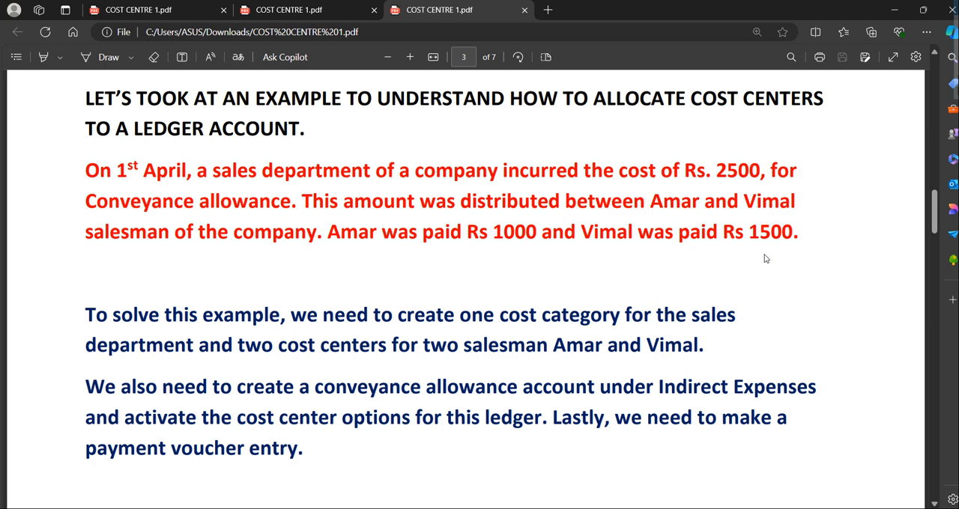
- Read the conveyance allowance example in the PDF, including the cost category, cost centres, ledger and payment voucher it requires
scroll(764, 258, "down", 2)
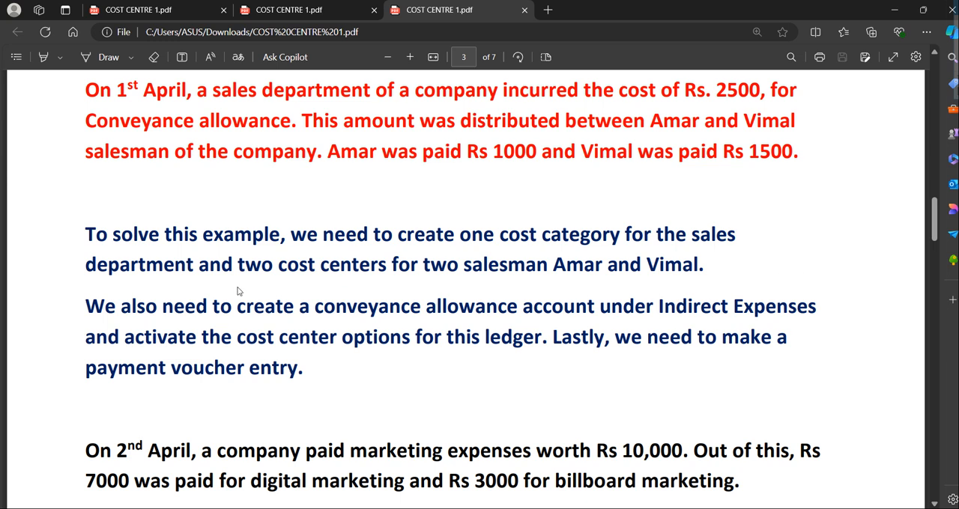
scroll(242, 331, "down", 1)
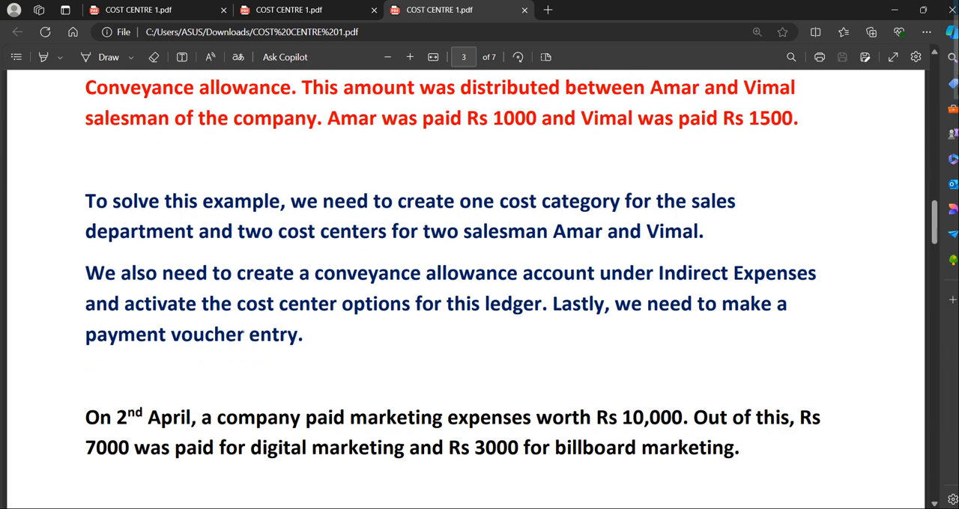
scroll(48, 120, "down", 1)
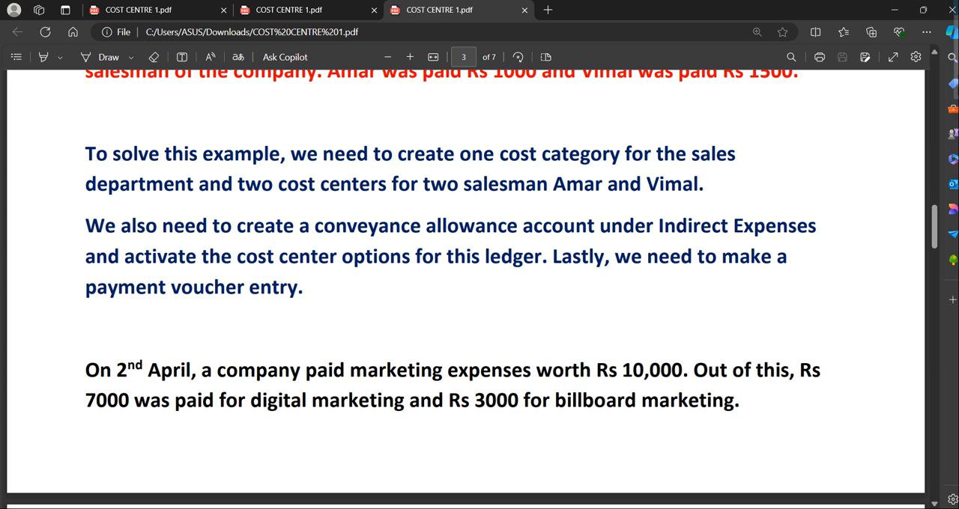
scroll(514, 309, "up", 3)
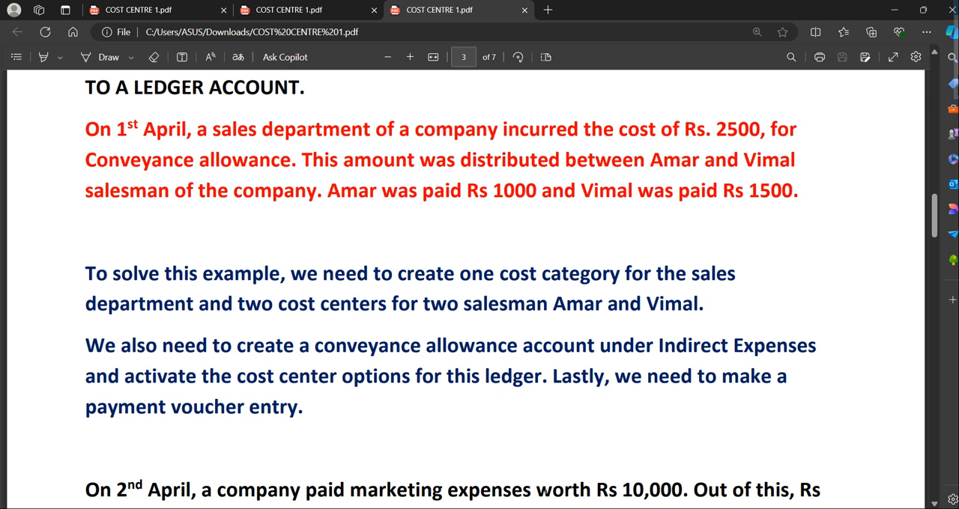
left_click(546, 508)
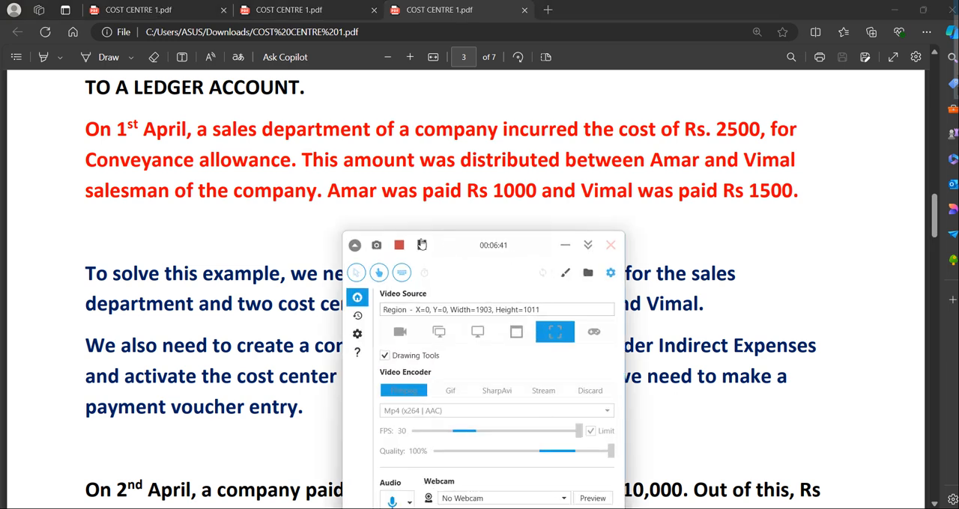
left_click(415, 248)
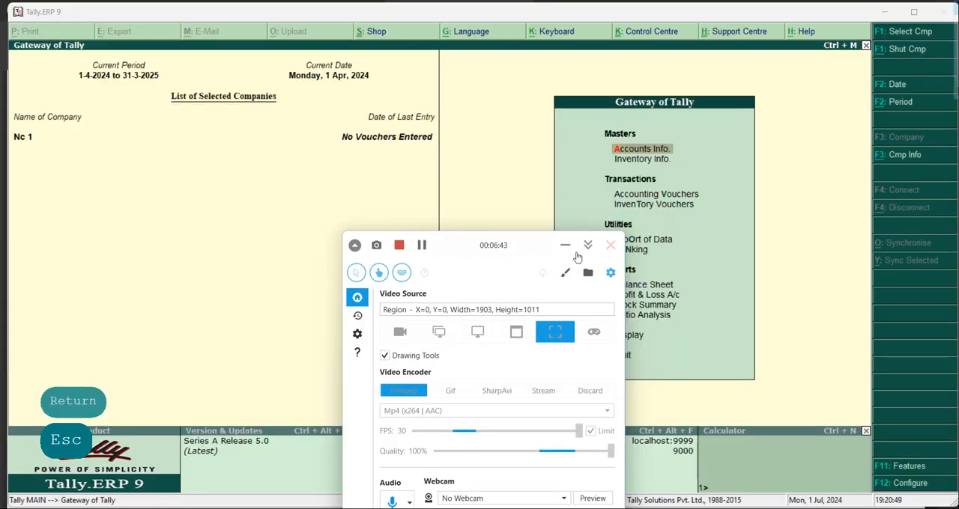
left_click(564, 245)
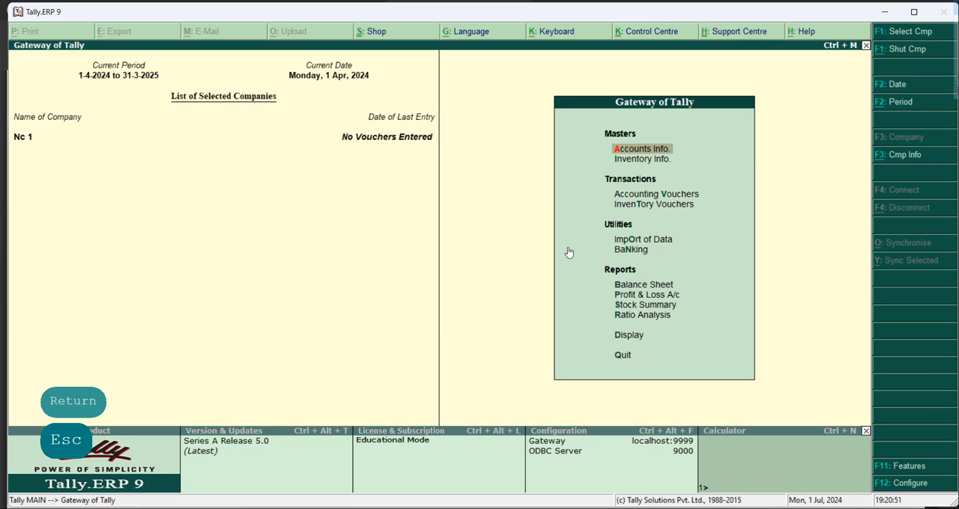
- Start a new single cost category in Tally.ERP 9 and name it "Sales Deptt."
key("Return")
key("Down")
key("Down")
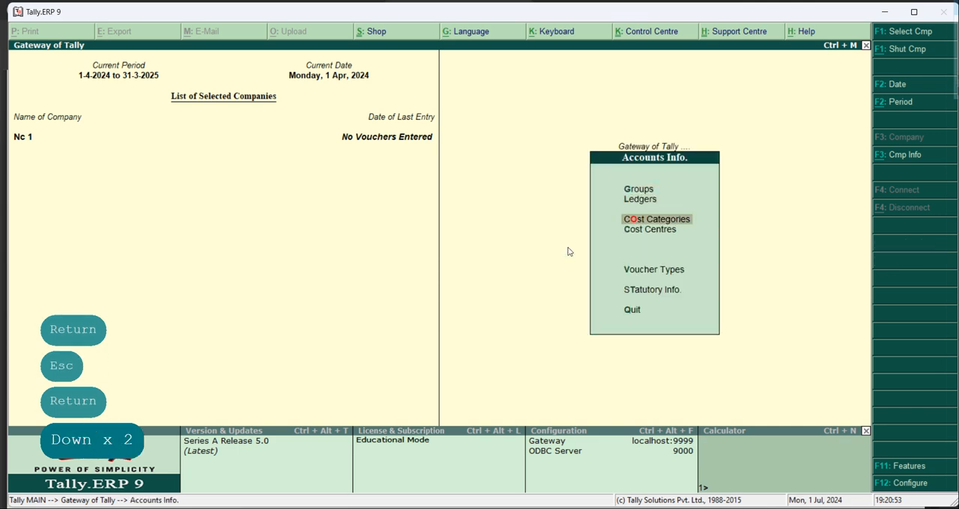
key("Return")
key("Return")
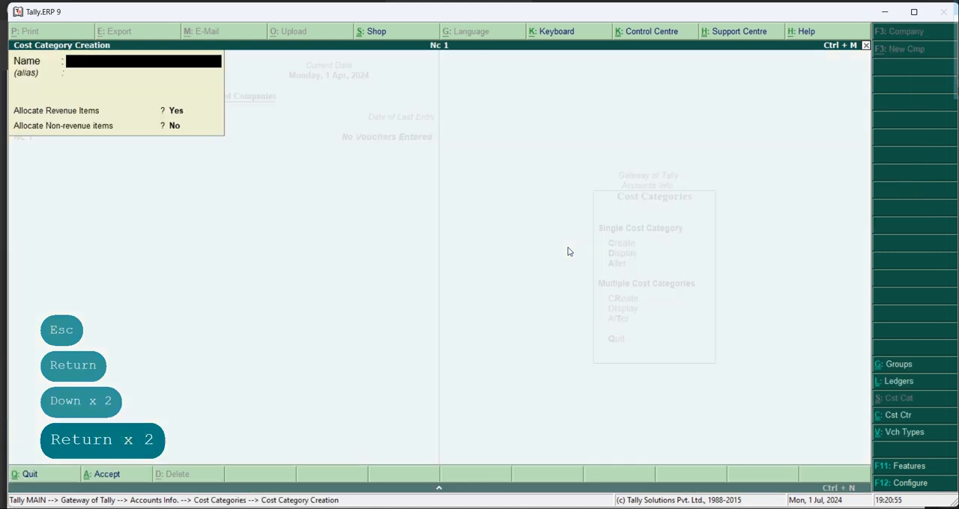
type("Sa")
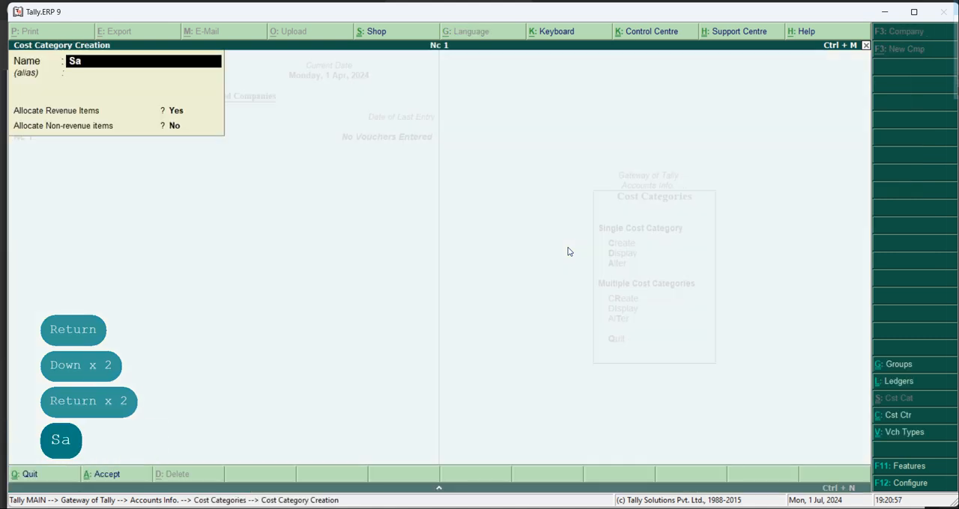
type("les depp")
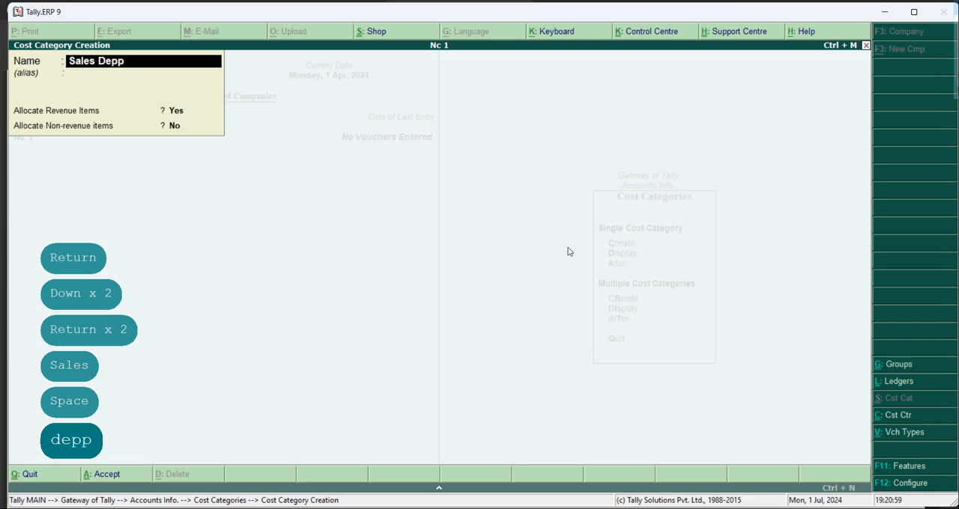
key("BackSpace")
type("tt/")
key("BackSpace")
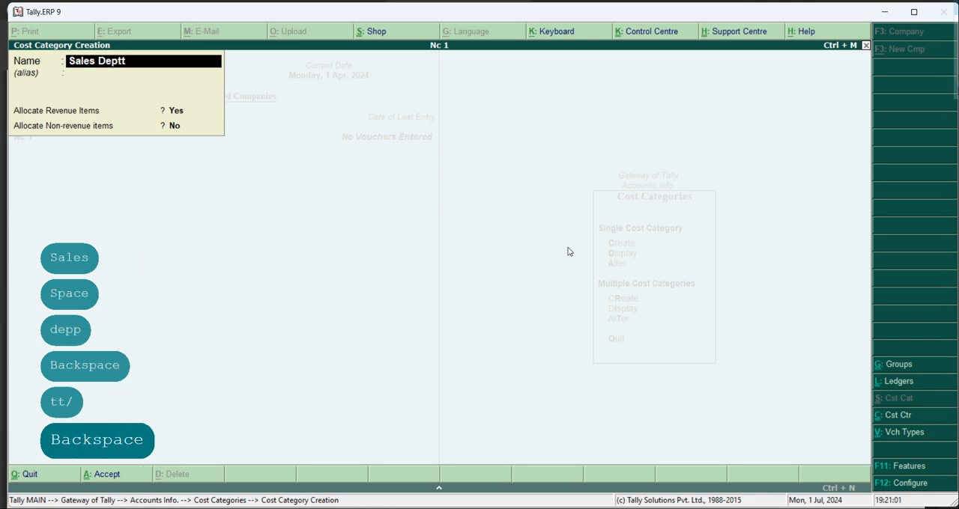
type(".")
- Keep Allocate Revenue Items at Yes and Allocate Non-revenue items at No, and save the sales department cost category
key("Return")
key("Return")
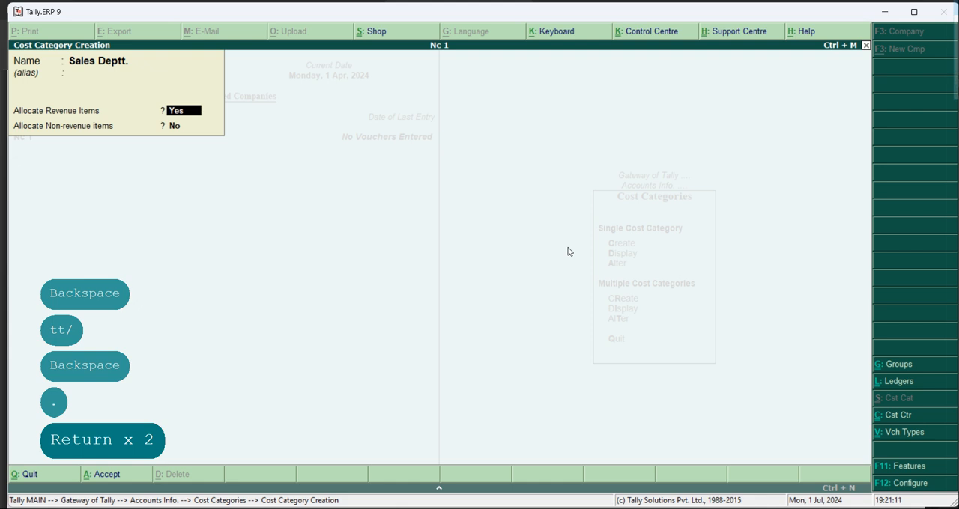
key("Return")
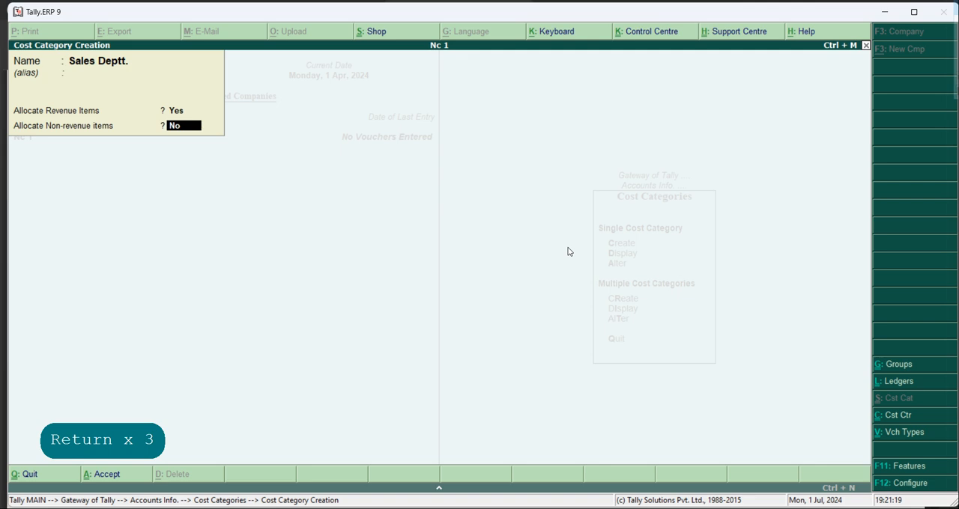
key("Return")
key("Return")
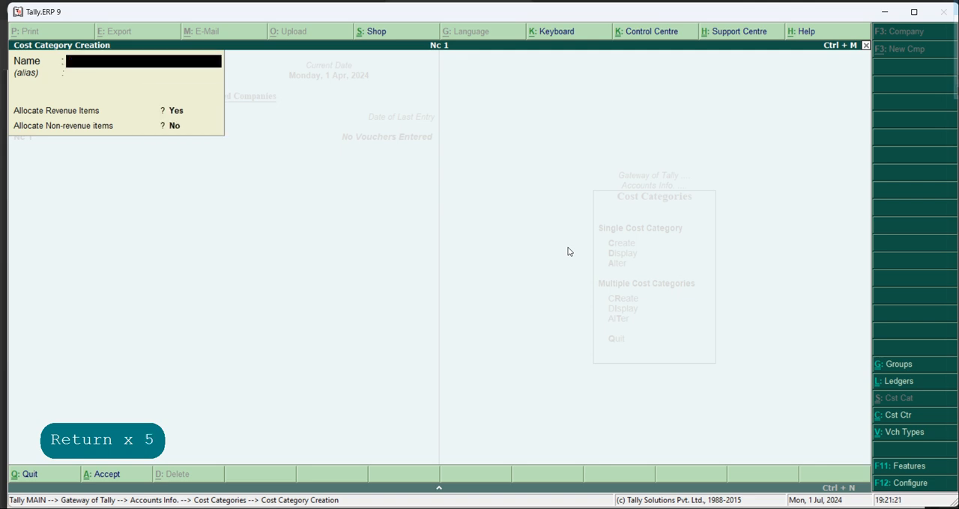
key("Escape")
key("Escape")
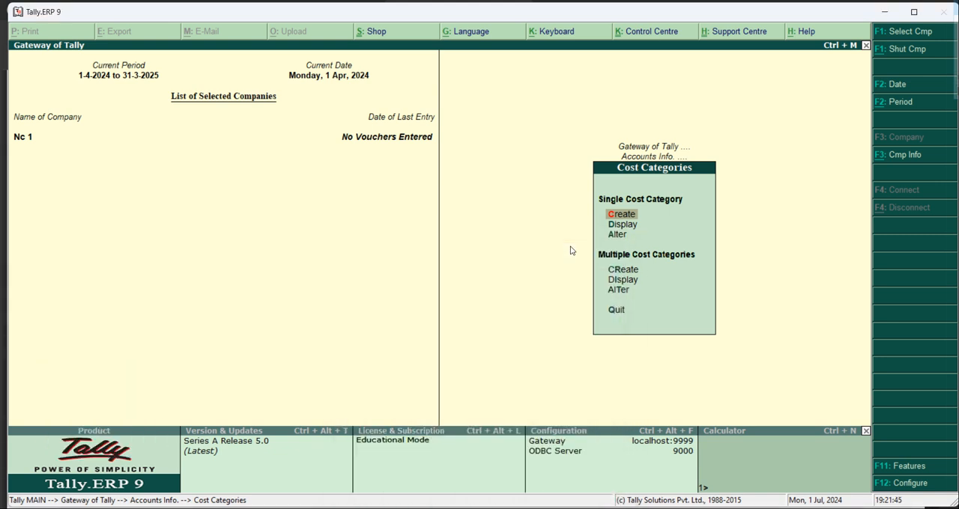
- Create a single cost centre for the first salesman in the Sales Deptt. category under Primary, entering his name, and save it
key("Escape")
key("Down")
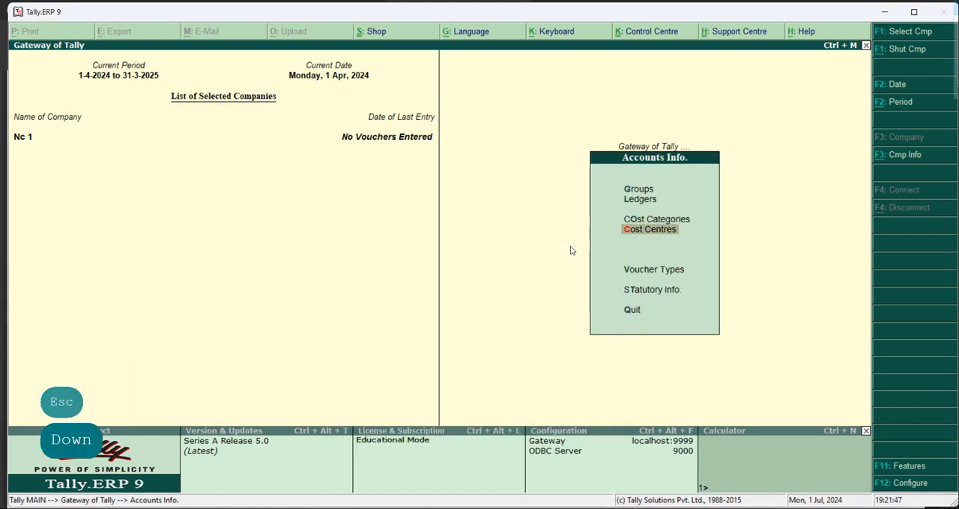
key("Return")
key("Return")
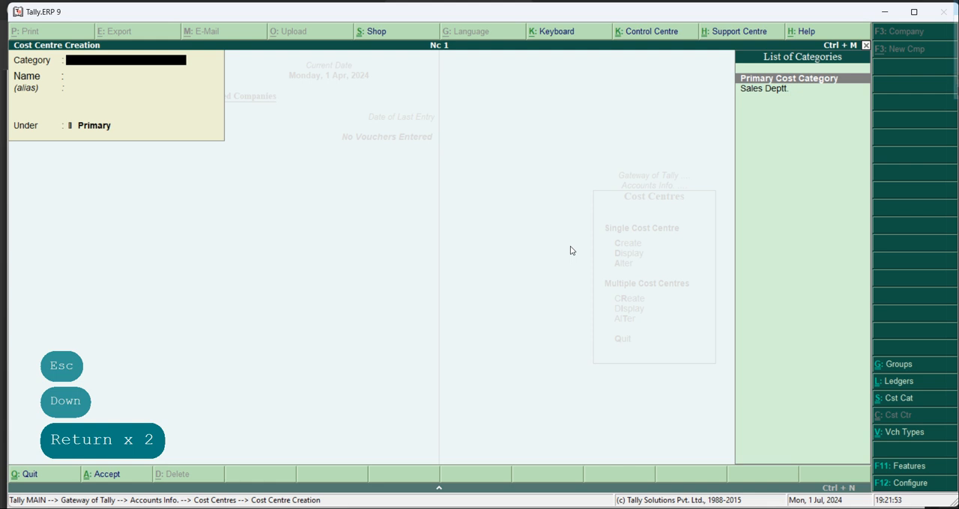
key("Down")
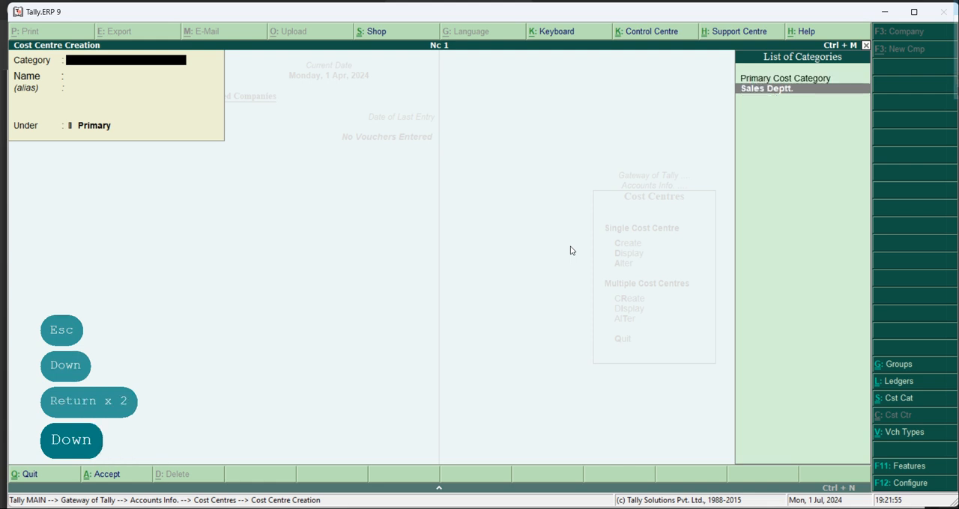
key("Return")
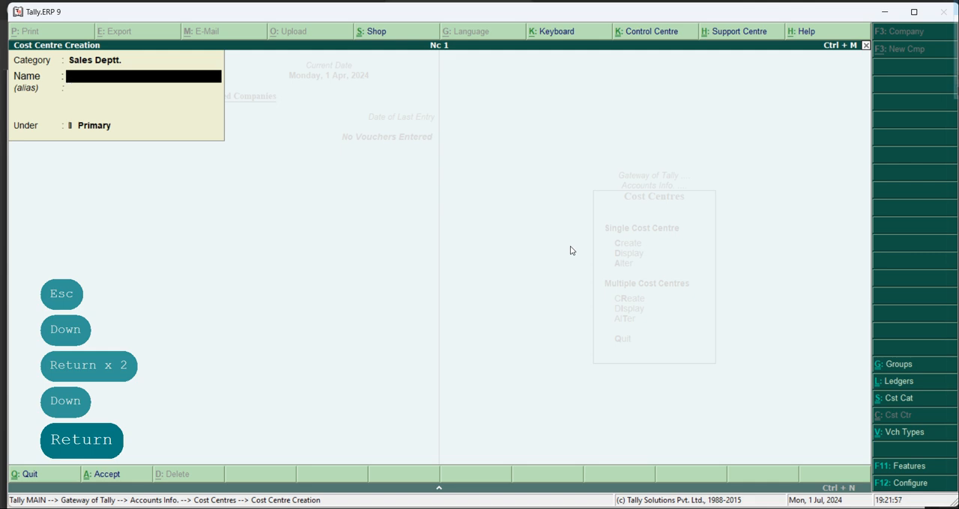
type("A")
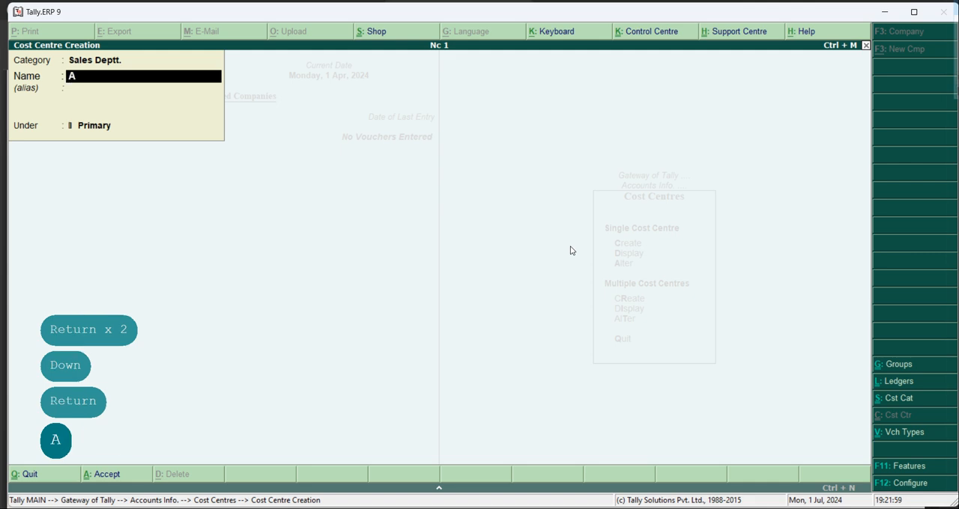
type("mar")
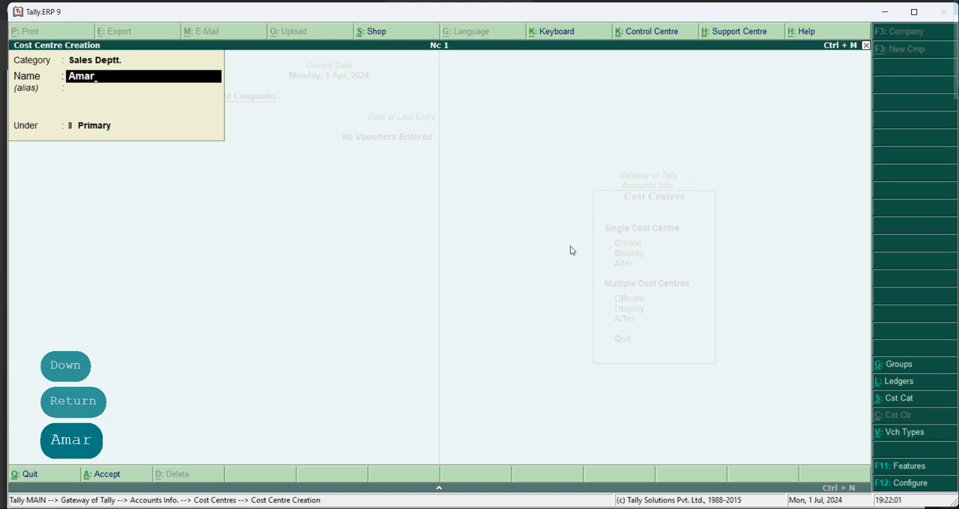
key("Return")
key("Return")
key("Return")
key("Return")
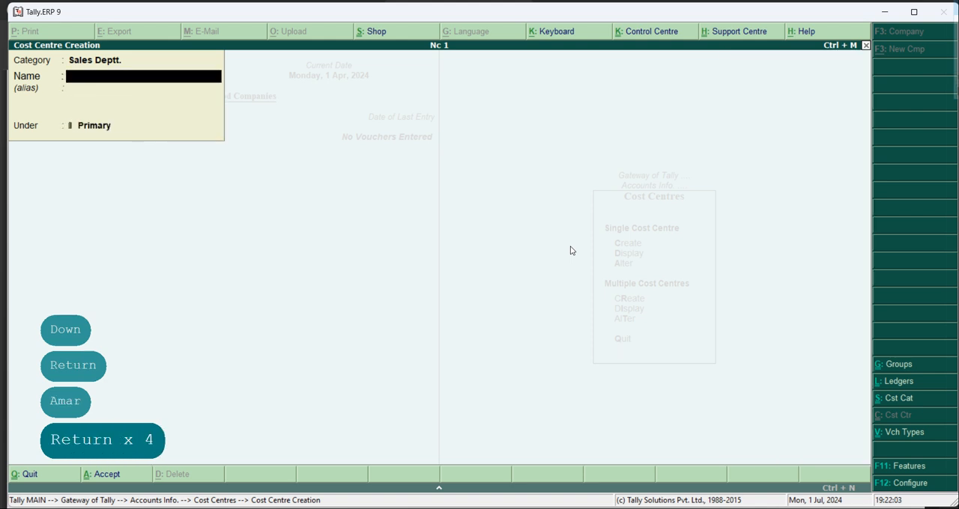
- Save a second salesman's name as a cost centre under Primary in Sales Deptt., and return to the Gateway of Tally
type("Vi")
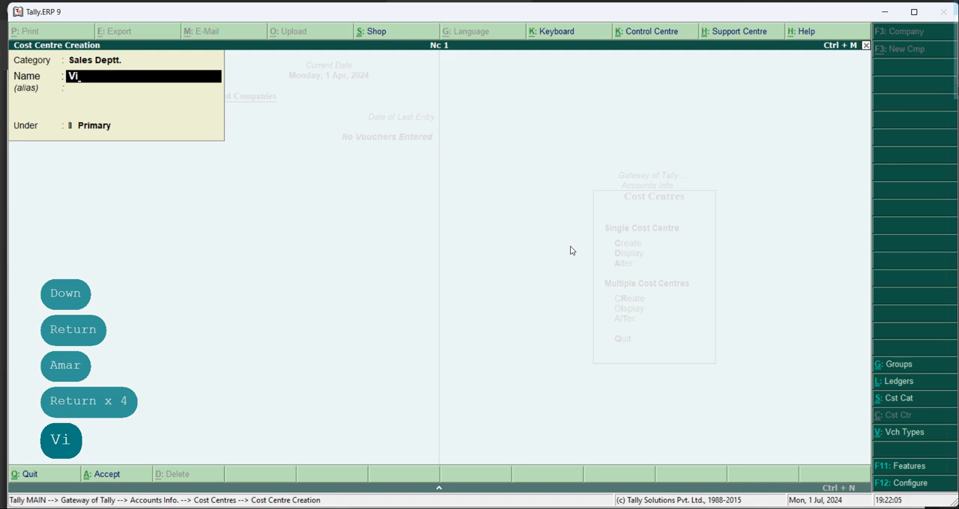
type("ma")
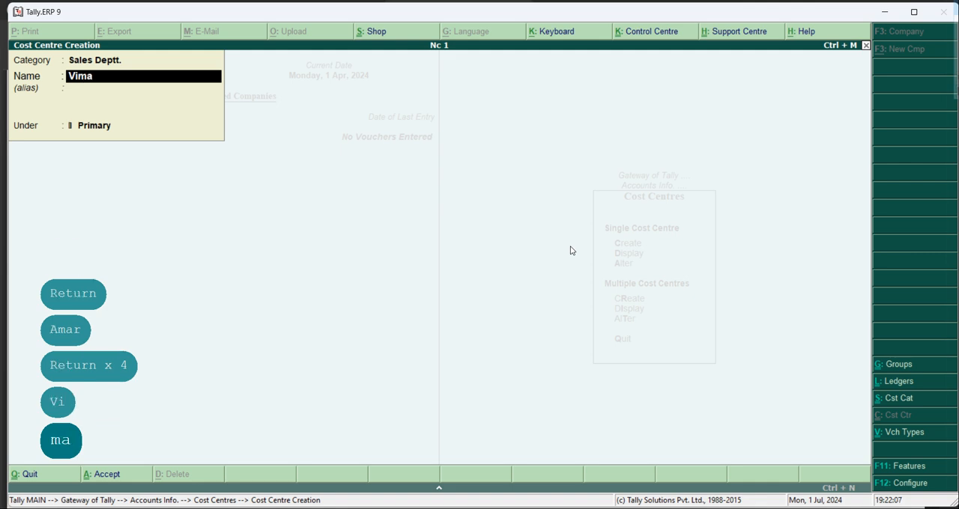
type("l")
key("Return")
key("Return")
key("Return")
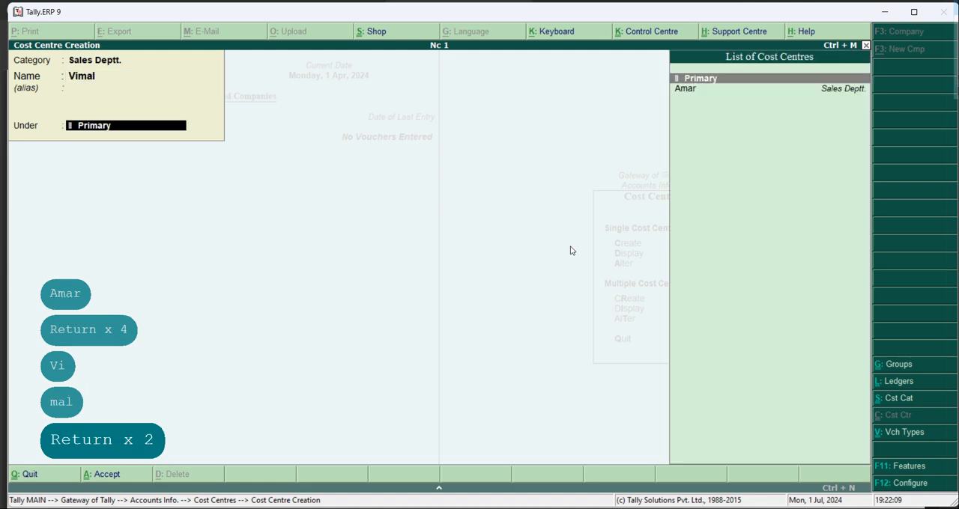
key("Return")
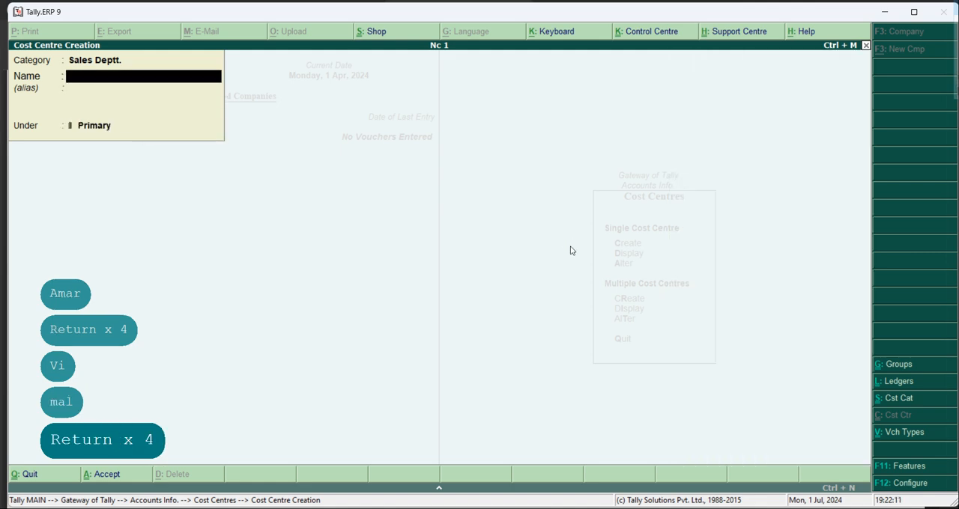
key("Escape")
key("Escape")
key("Escape")
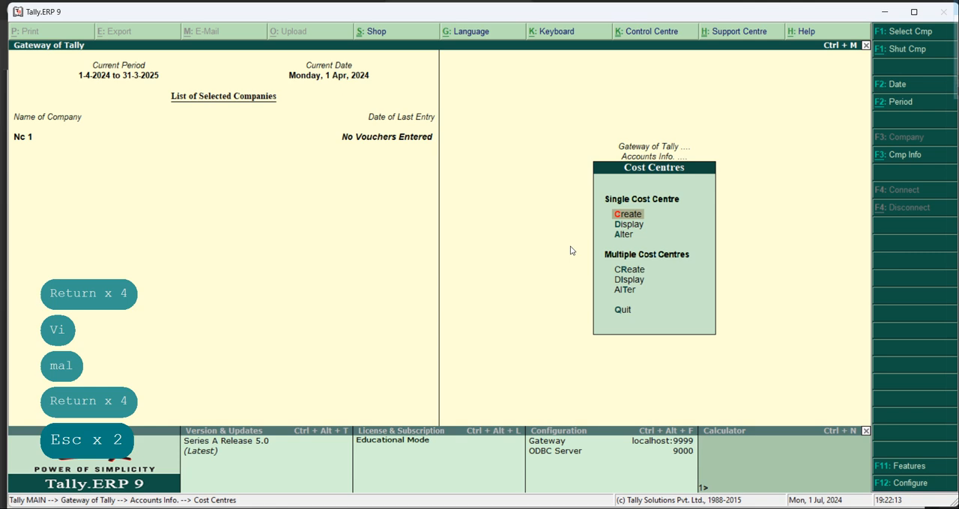
key("Escape")
key("Escape")
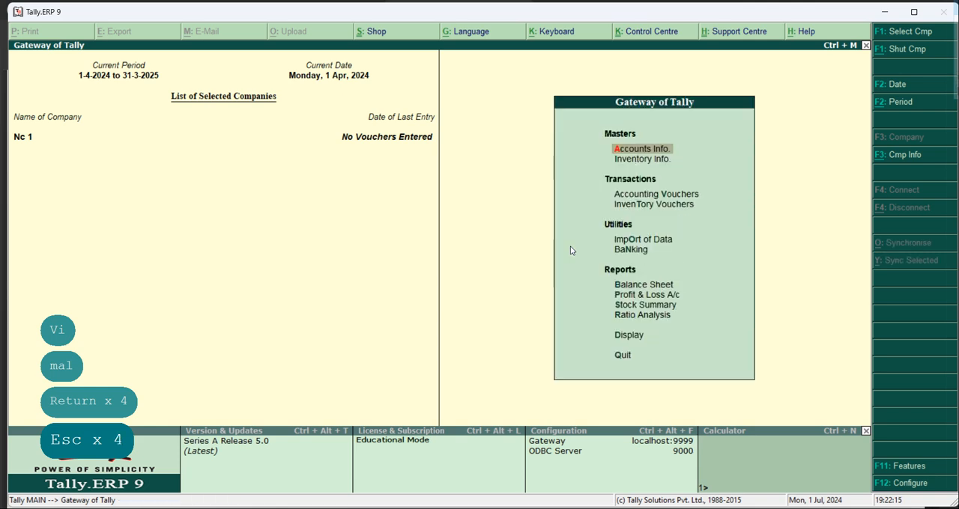
- Start a new single ledger and name it "Conveyance Allowance A/c"
key("Return")
key("Down")
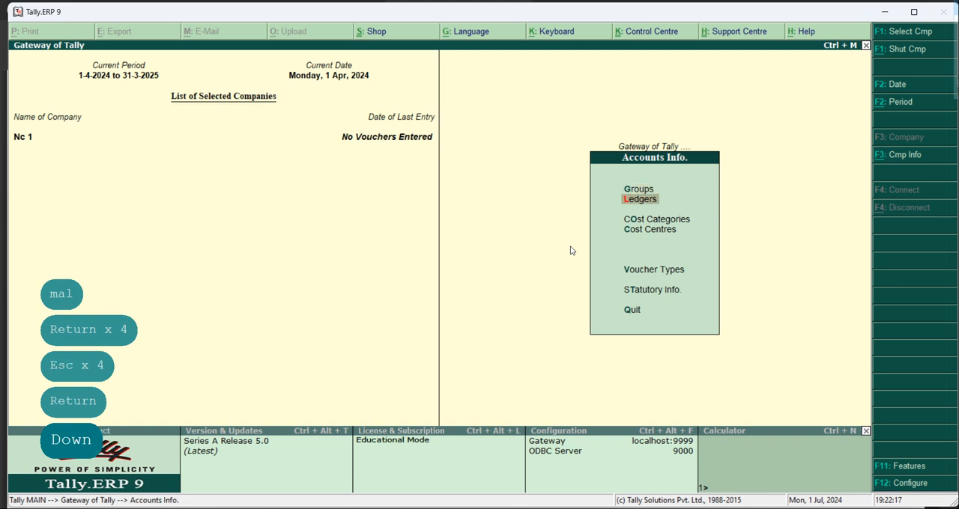
key("Return")
key("Return")
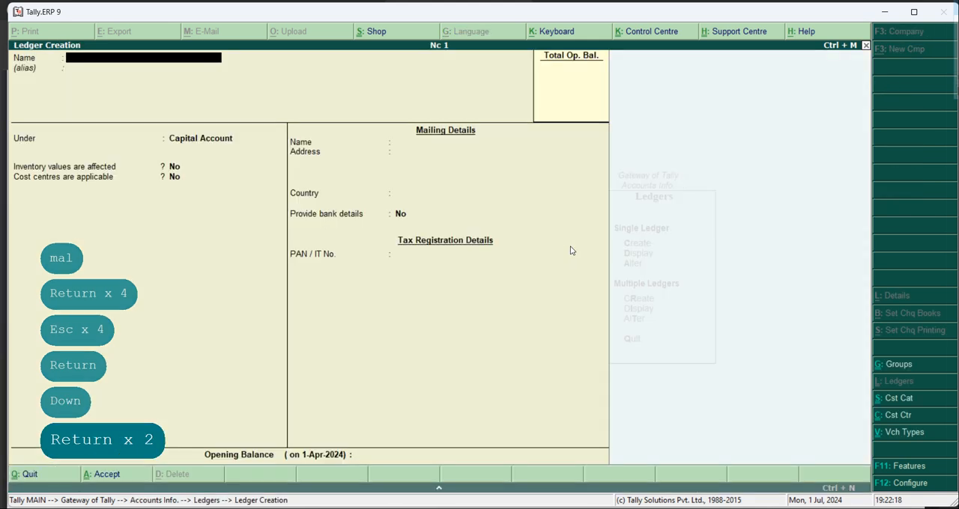
type("Convey")
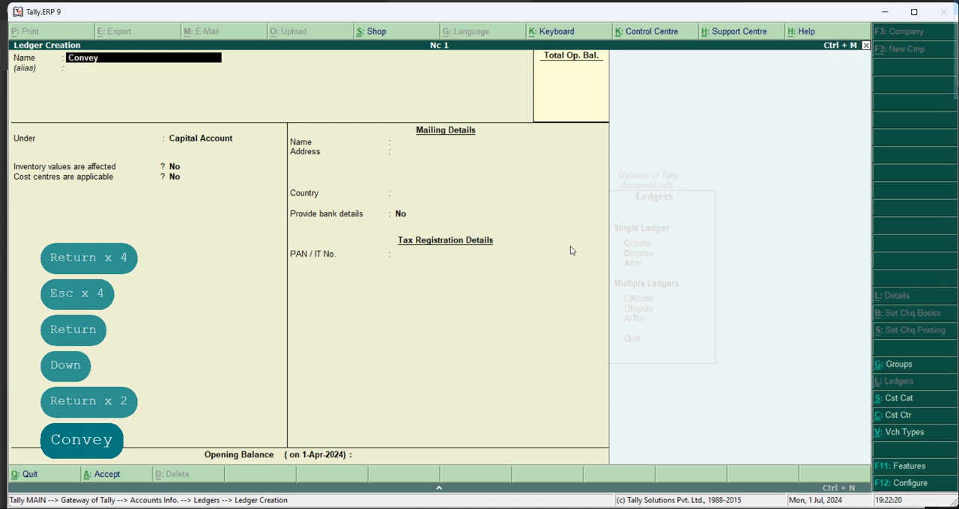
type("ance All")
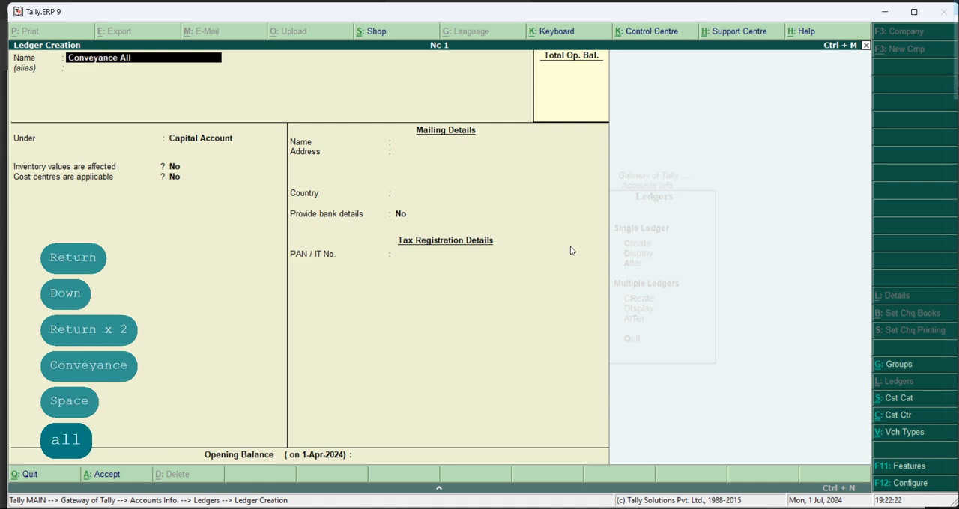
type("owa")
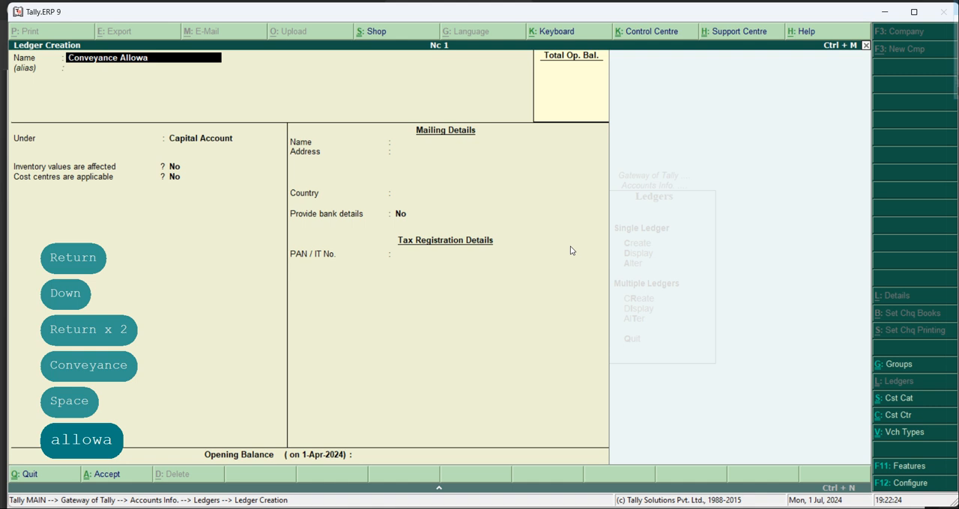
type("nce'")
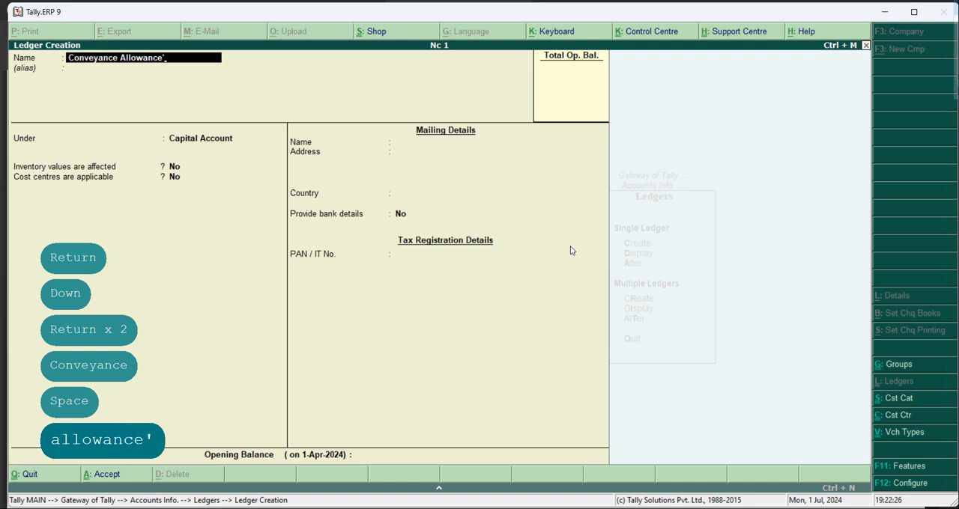
key("BackSpace")
type("a/c")
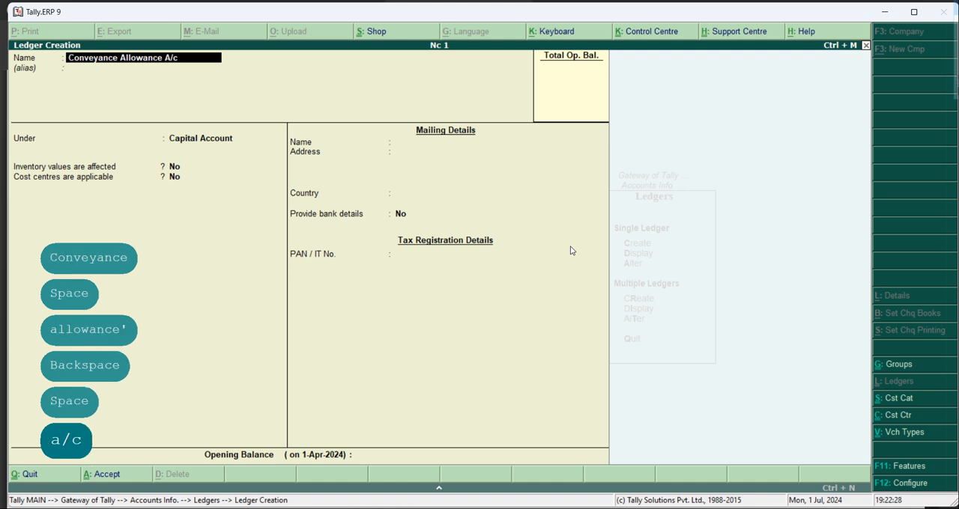
- Leave the ledger's alias blank and place the conveyance allowance ledger under the Indirect Expenses group
key("Return")
key("Return")
type("indire")
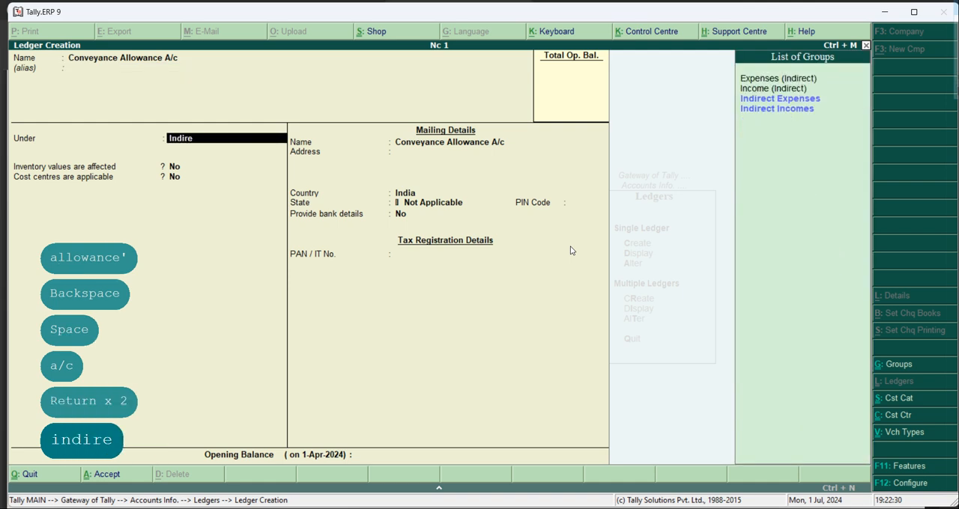
key("Down")
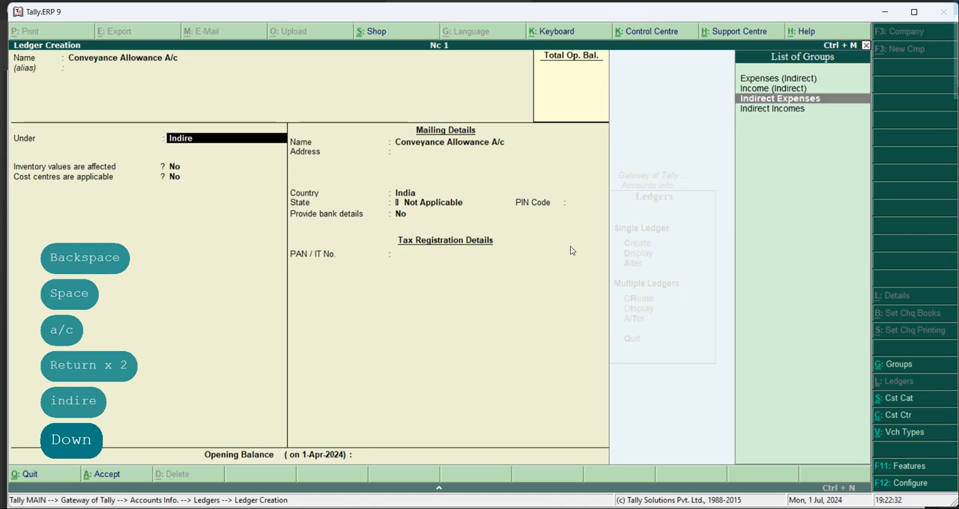
key("Return")
key("Return")
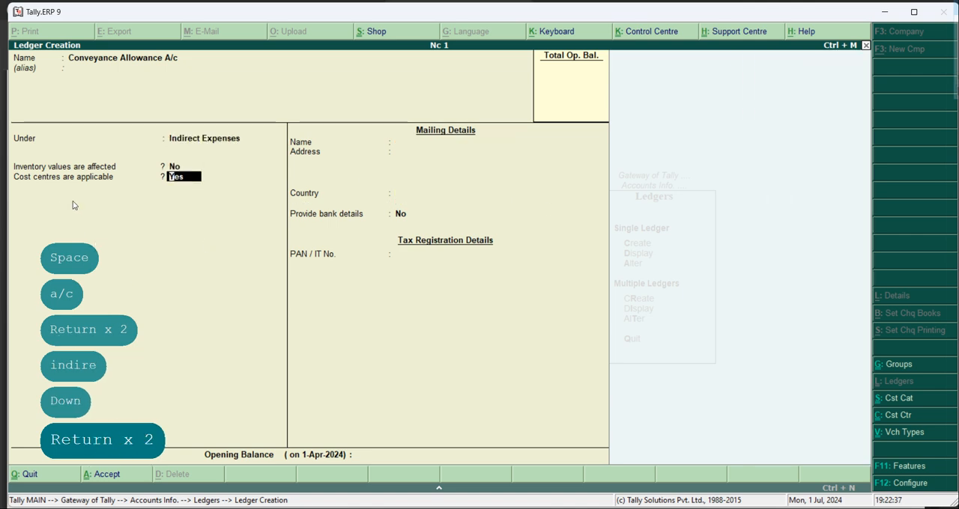
- Keep inventory values affected at No and cost centres applicable at Yes, save the ledger and return to the Gateway of Tally
key("Return")
key("Return")
key("Return")
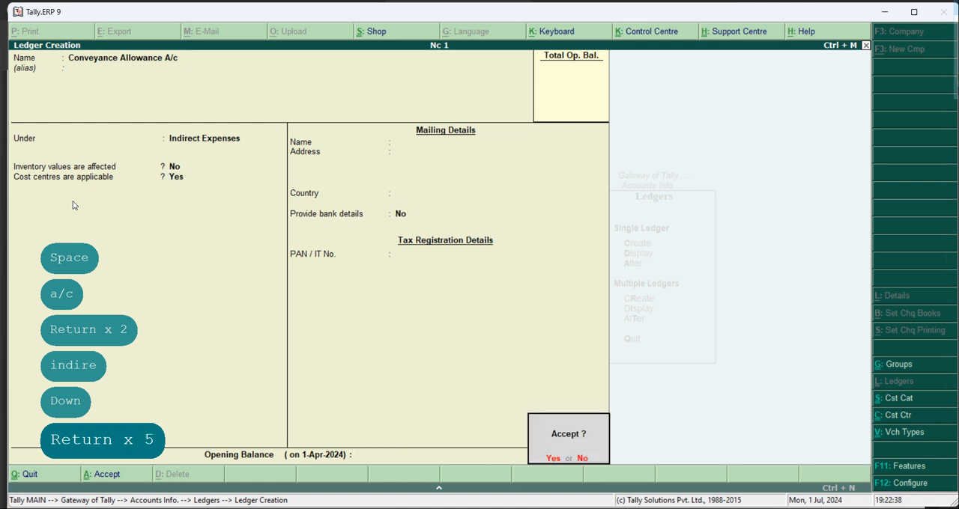
key("Return")
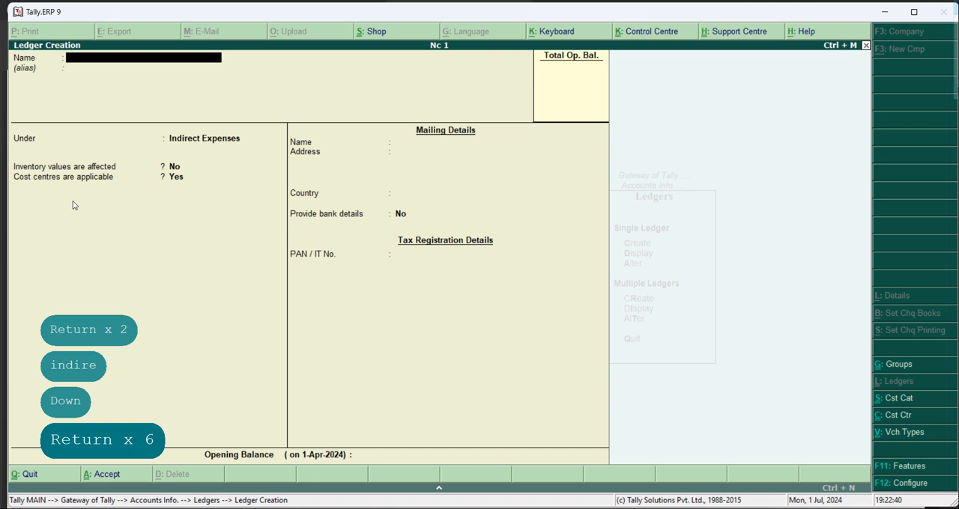
key("Escape")
key("Escape")
key("Escape")
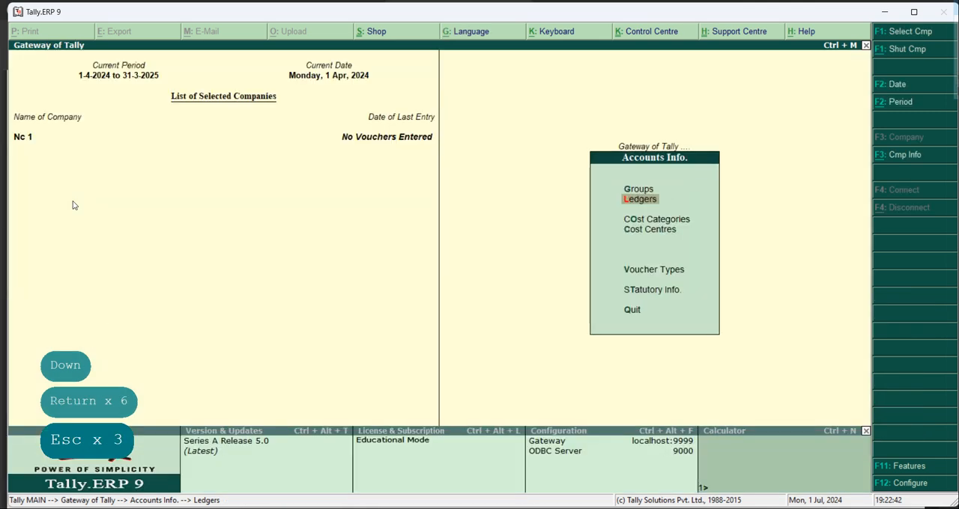
key("Escape")
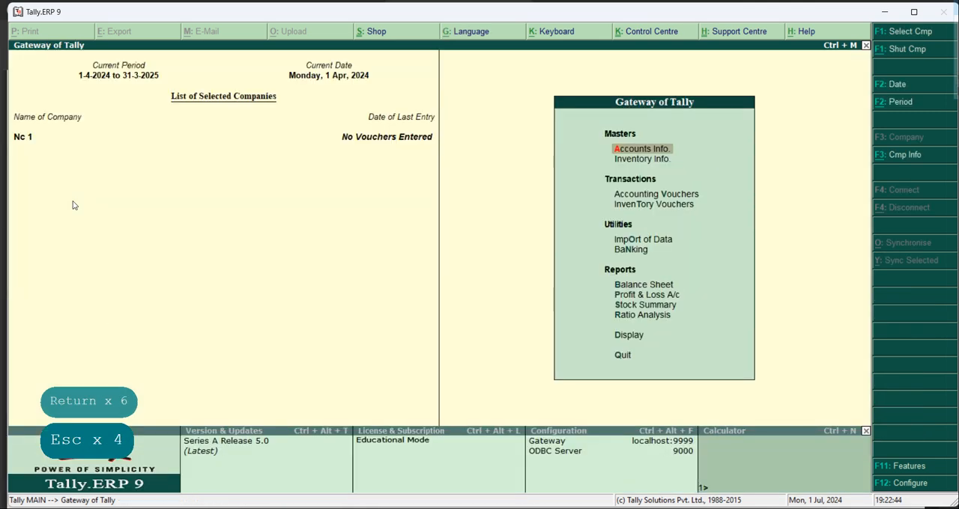
- Start a payment accounting voucher and choose Cash as the account paid from
key("v")
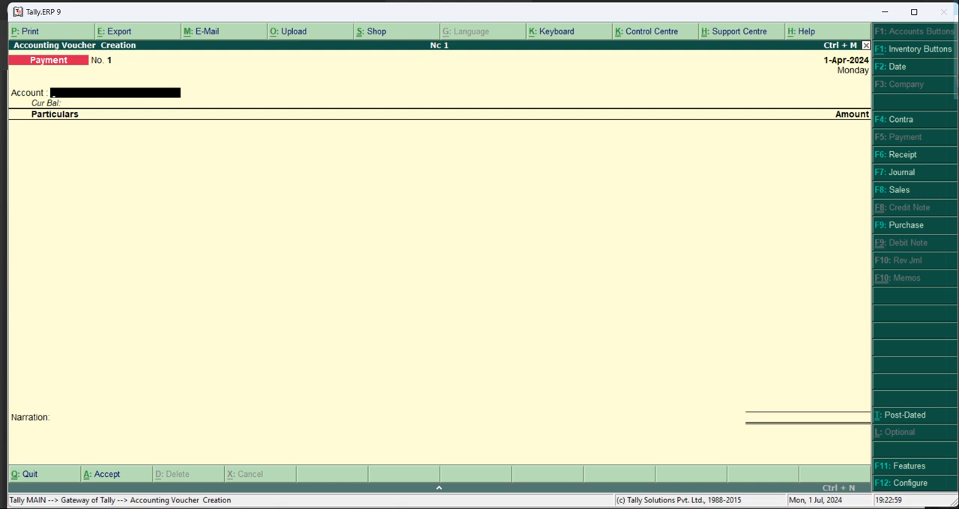
left_click(417, 247)
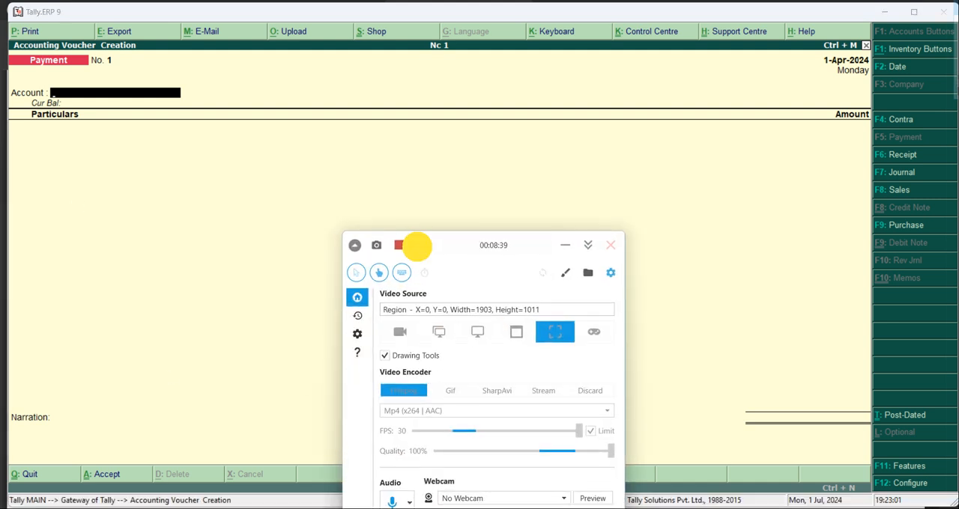
left_click(566, 245)
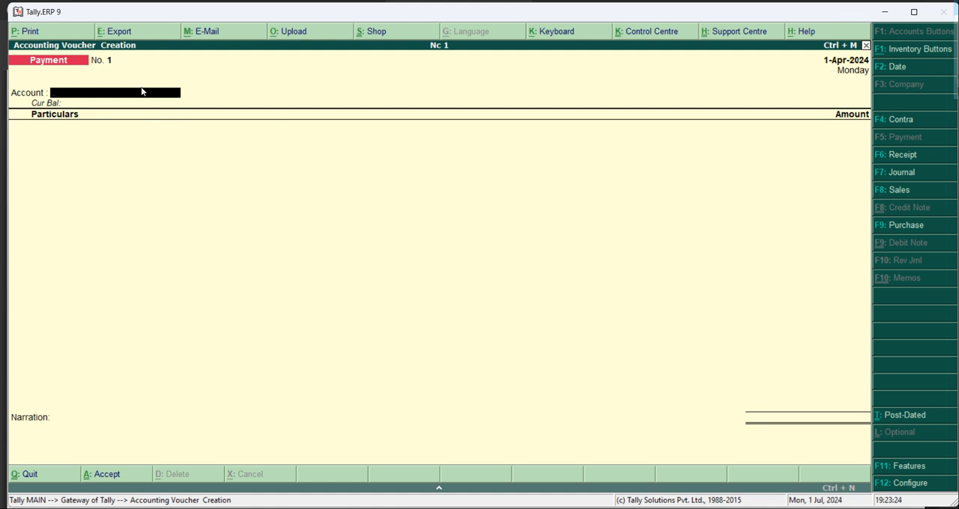
type("cas")
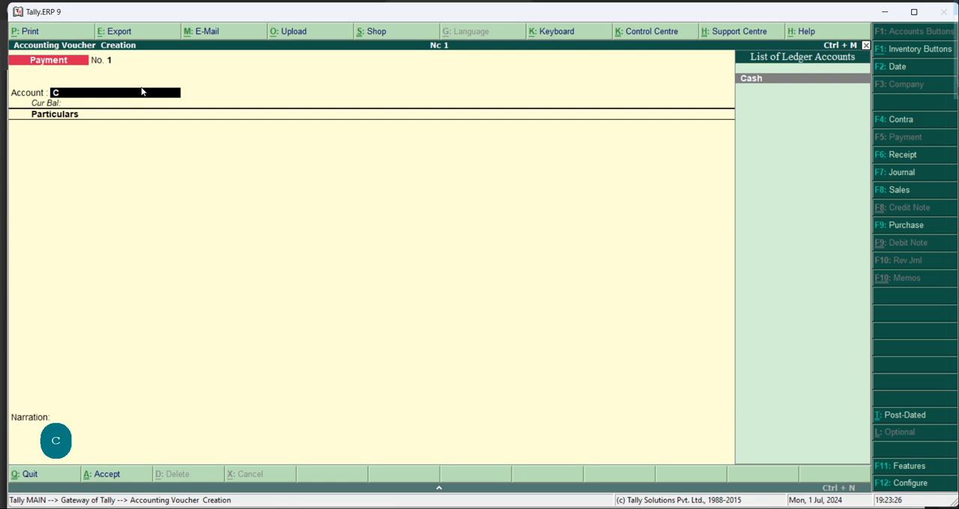
type("h")
key("Return")
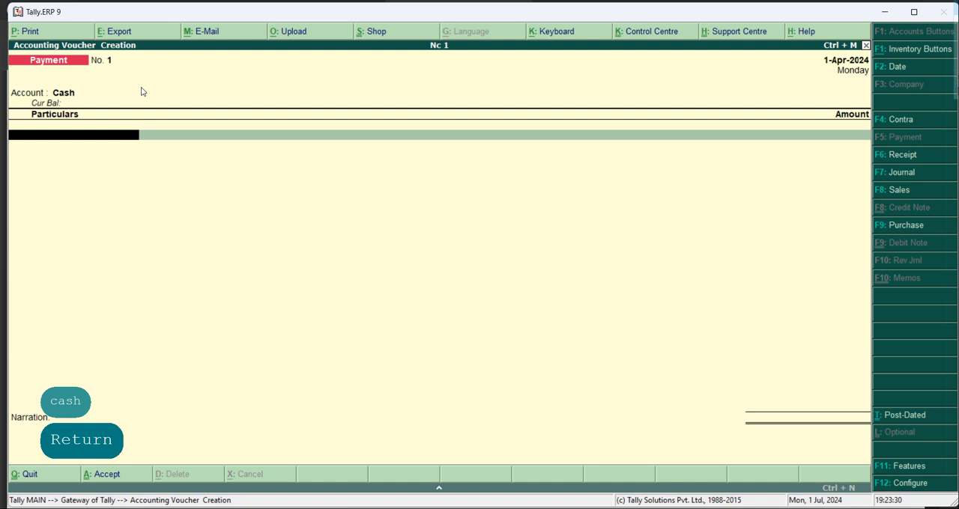
- Enter Conveyance Allowance A/c in the payment voucher with an amount of 2500 and proceed to its cost centre allocations
type("conv")
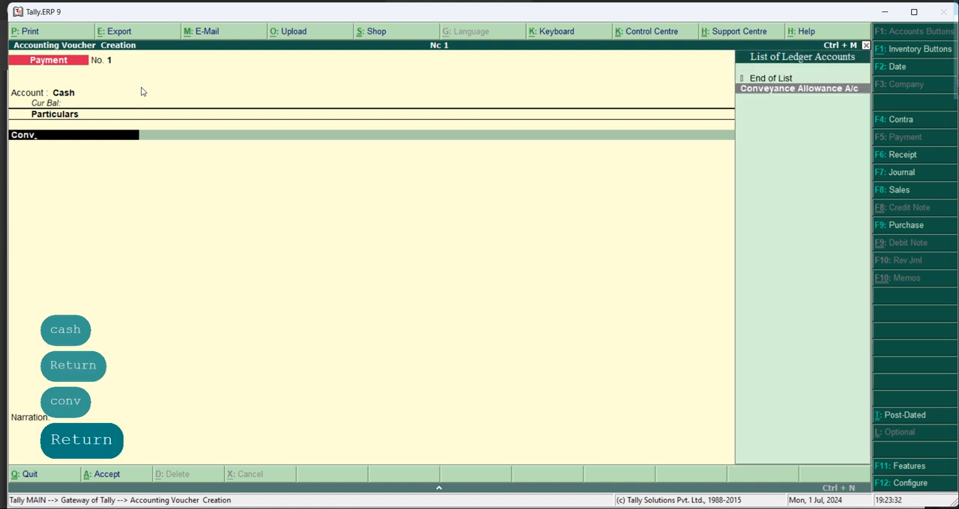
key("Return")
type("2500")
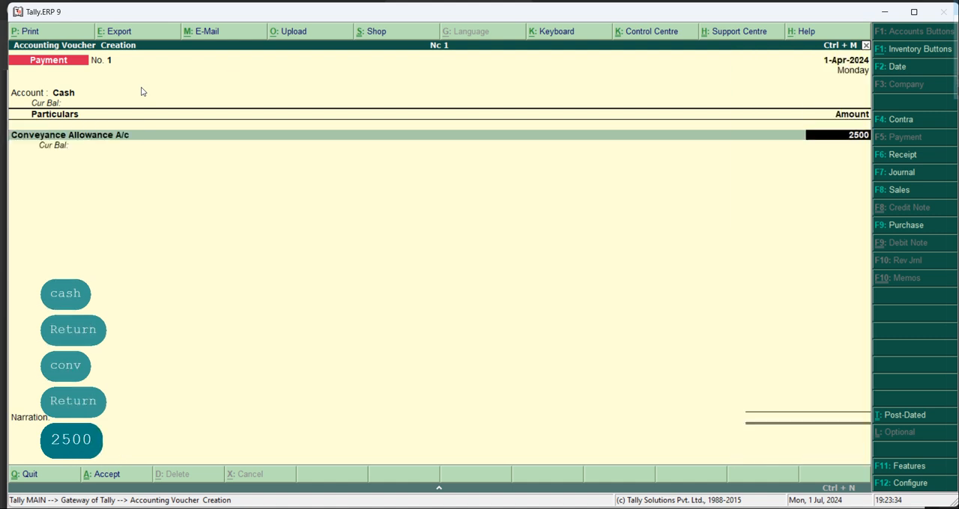
key("Return")
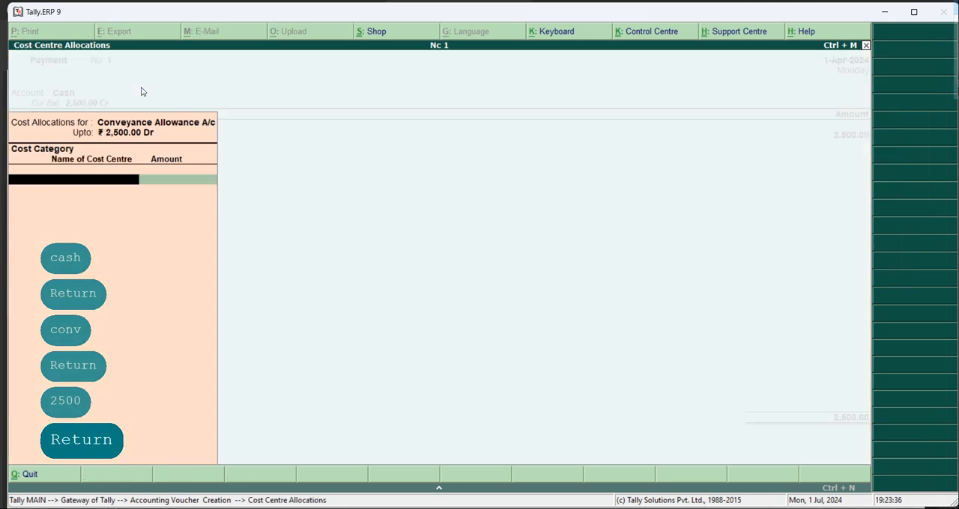
- Choose the Sales Deptt. cost category and allocate 1000 of the conveyance allowance to the first salesman's cost centre
type("sales")
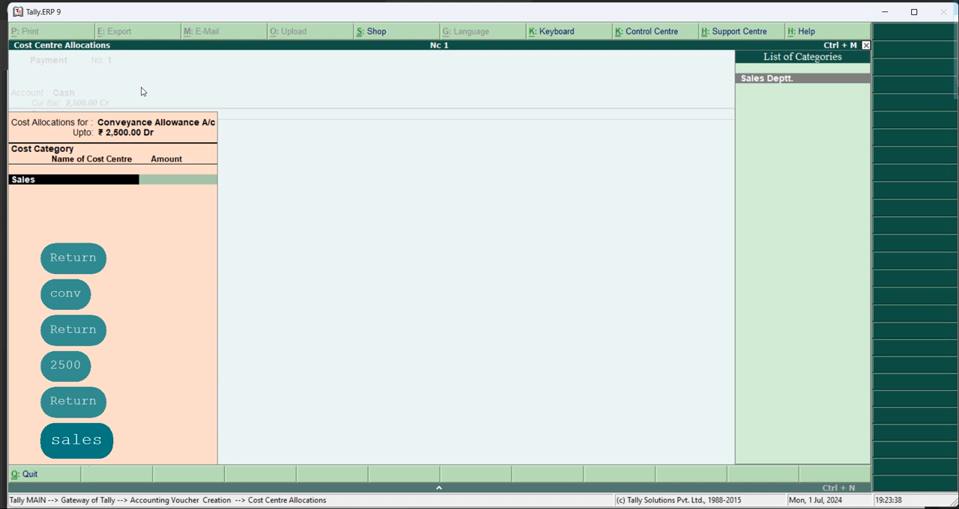
key("Return")
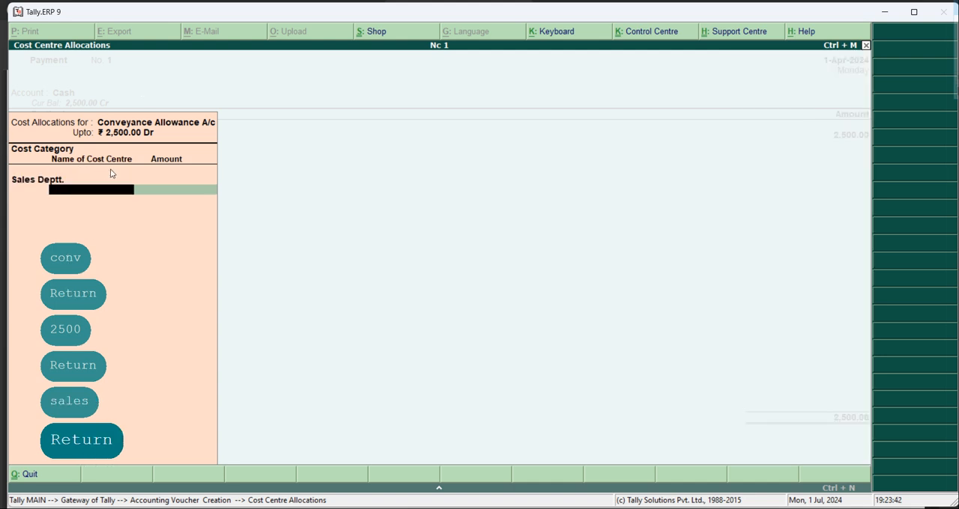
type("a")
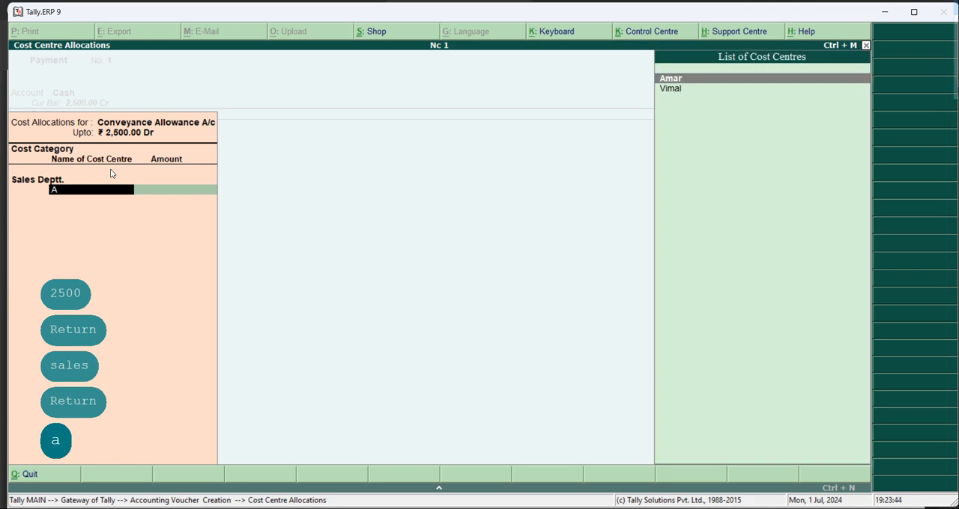
key("Return")
type("1000")
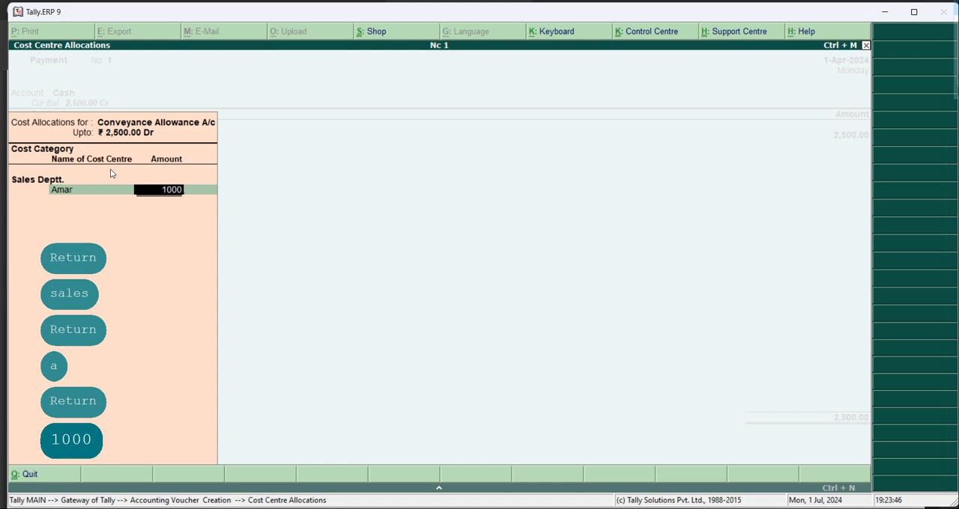
key("Return")
- Allocate the remaining 1500 to the second salesman's cost centre and complete the cost centre allocations
type("vi")
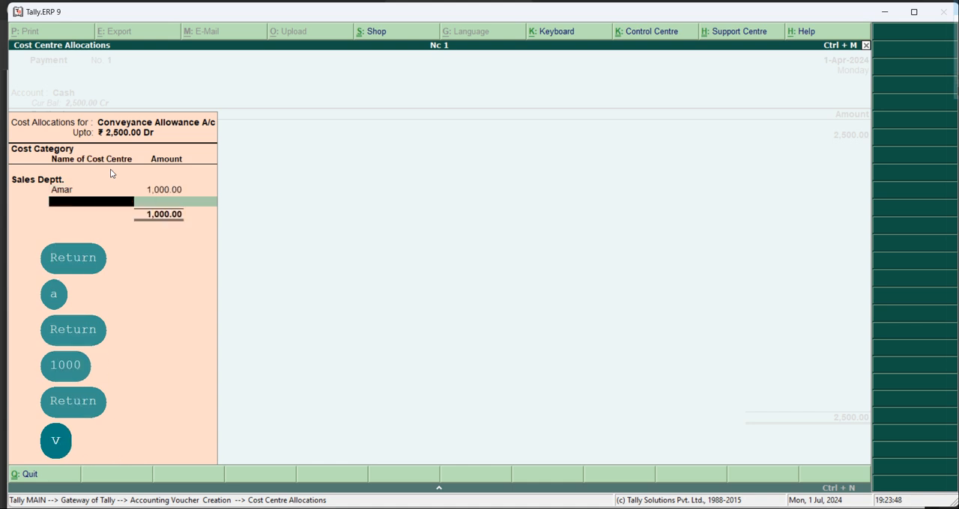
key("Return")
key("Return")
key("Return")
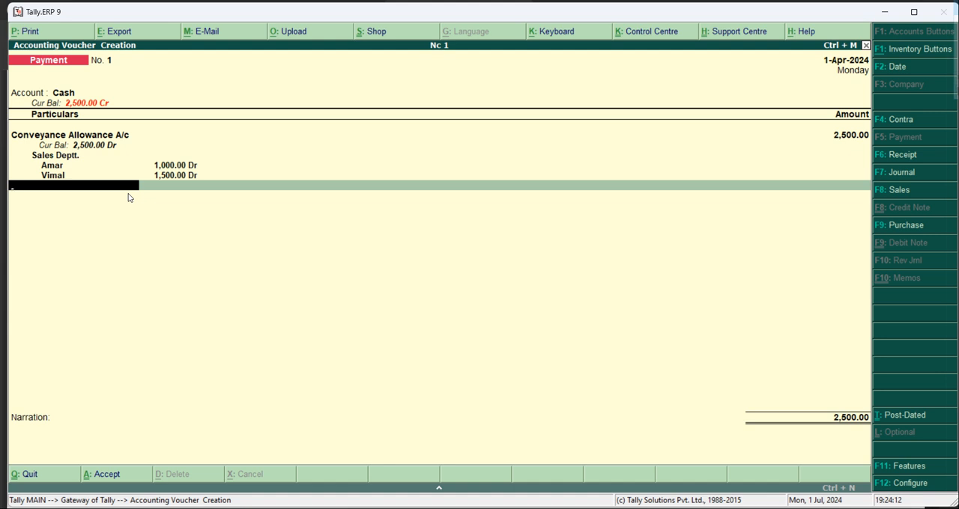
- Leave the narration blank, save the payment voucher and return to the Gateway of Tally
left_click(55, 440)
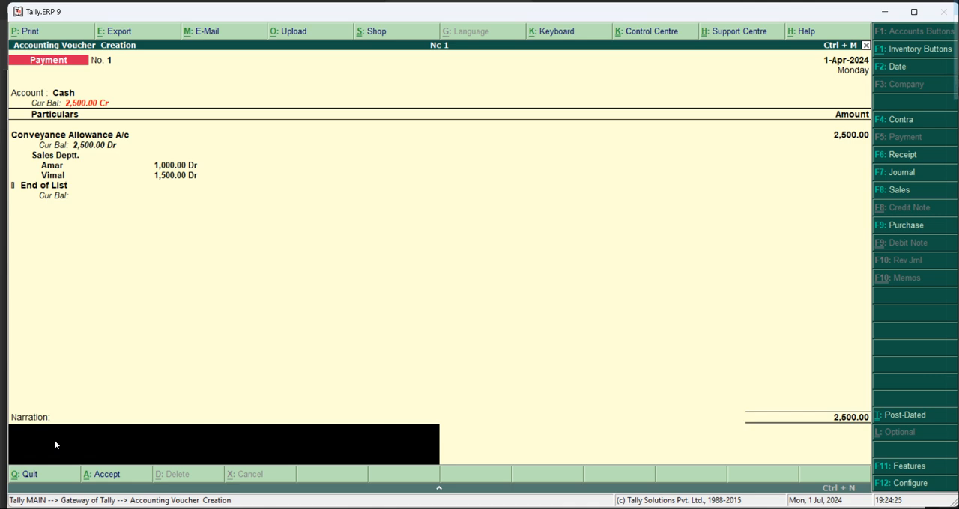
key("Return")
key("Return")
key("Return")
key("Return")
key("Return")
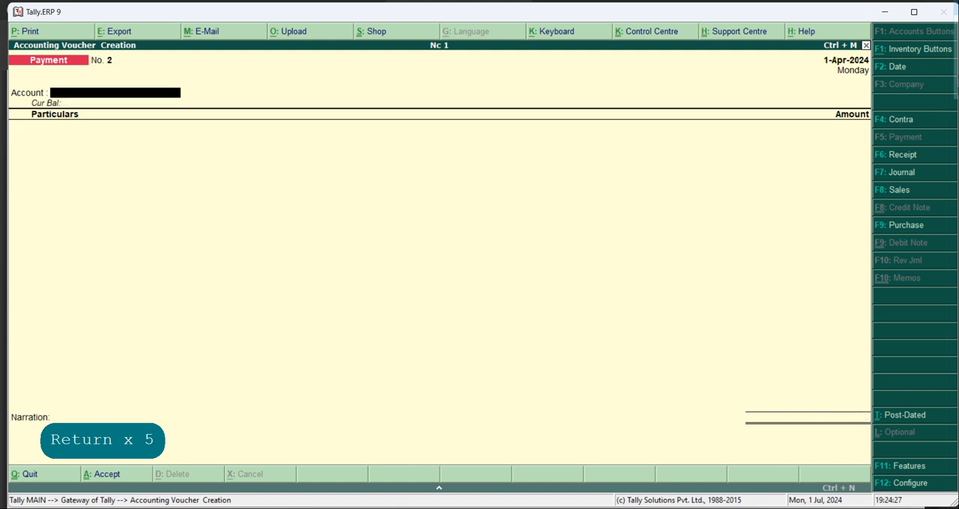
key("Escape")
key("Escape")
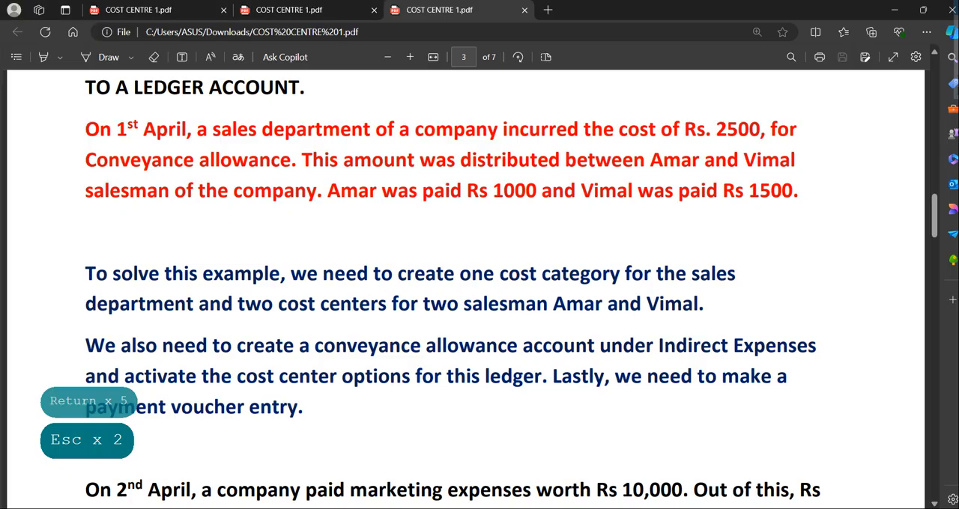
- Switch to the COST CENTRE 1 PDF and read the marketing expenses example and the section on types of reports
scroll(464, 292, "down", 4)
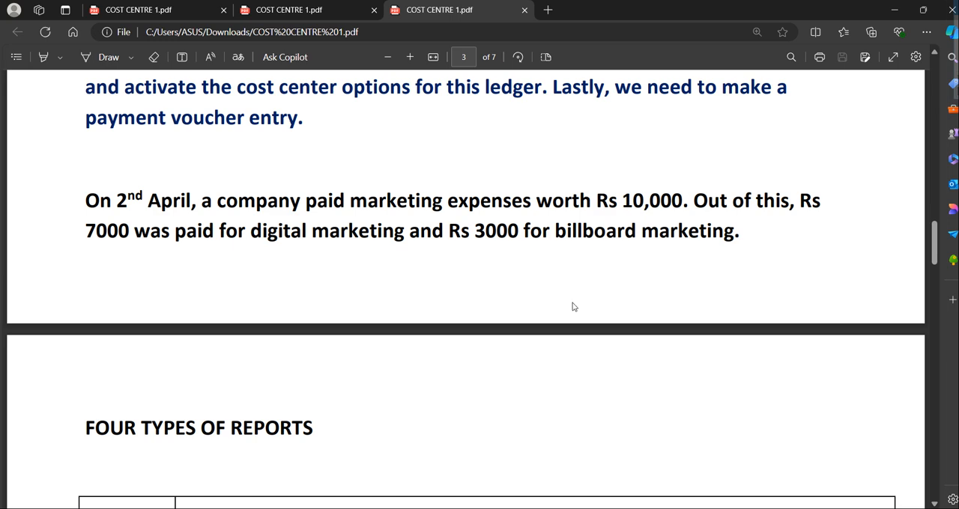
scroll(572, 306, "down", 3)
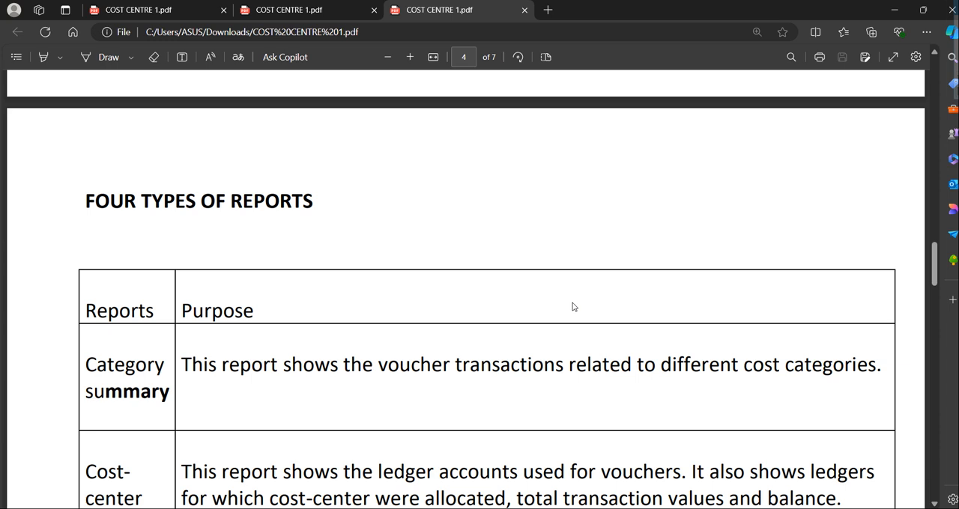
scroll(573, 306, "down", 3)
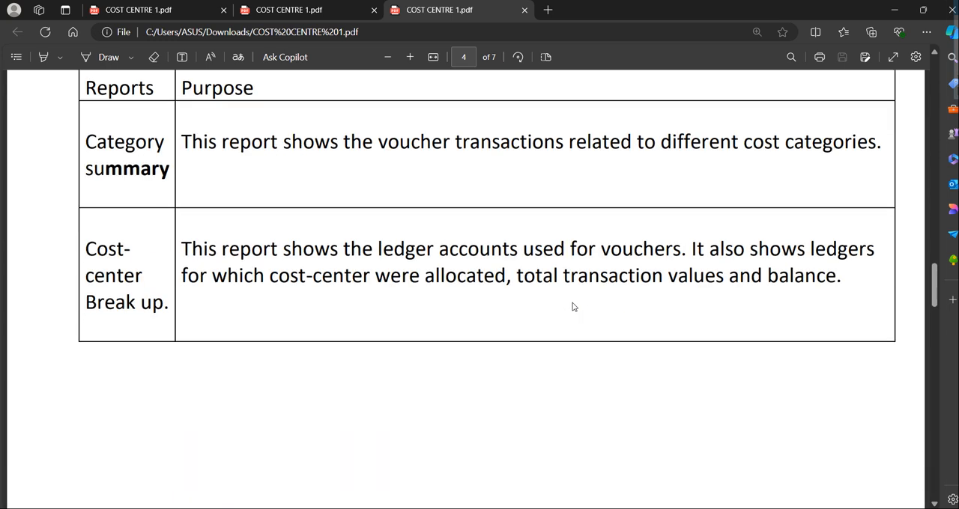
scroll(573, 306, "up", 2)
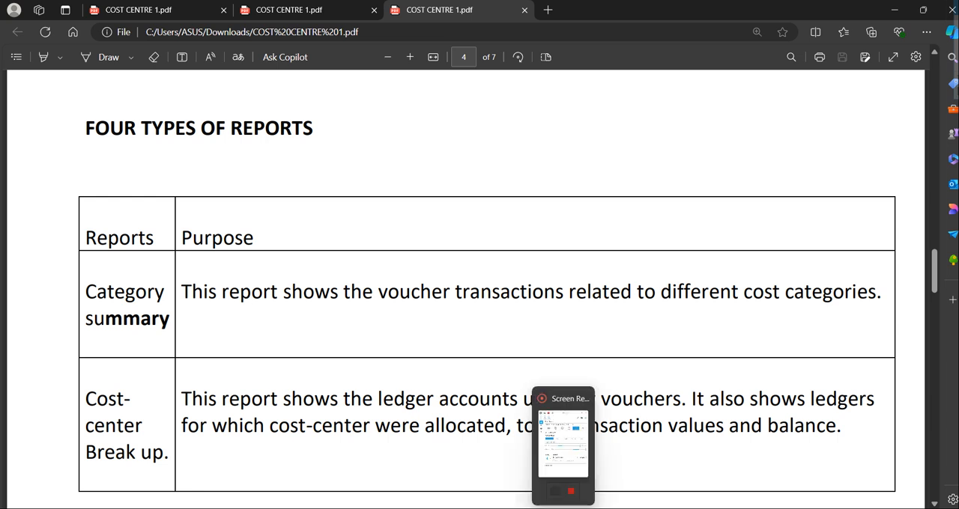
left_click(563, 508)
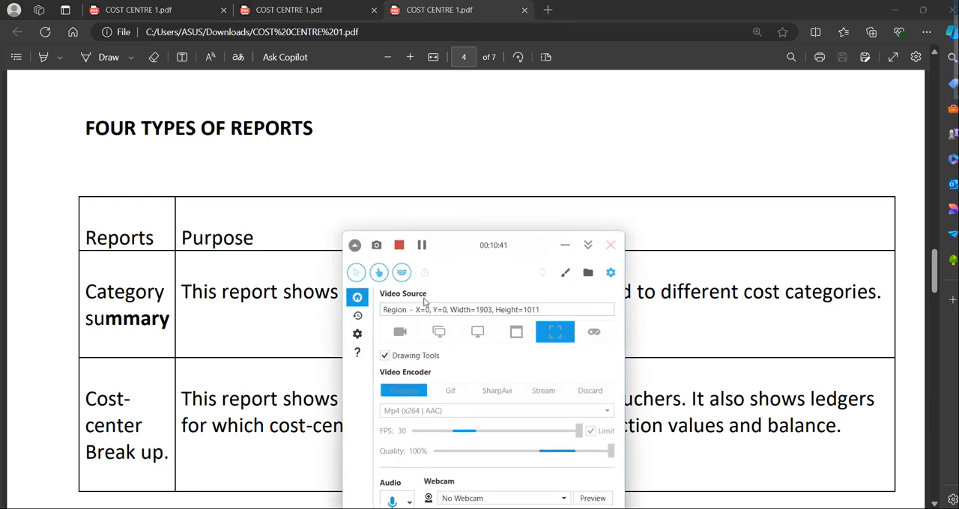